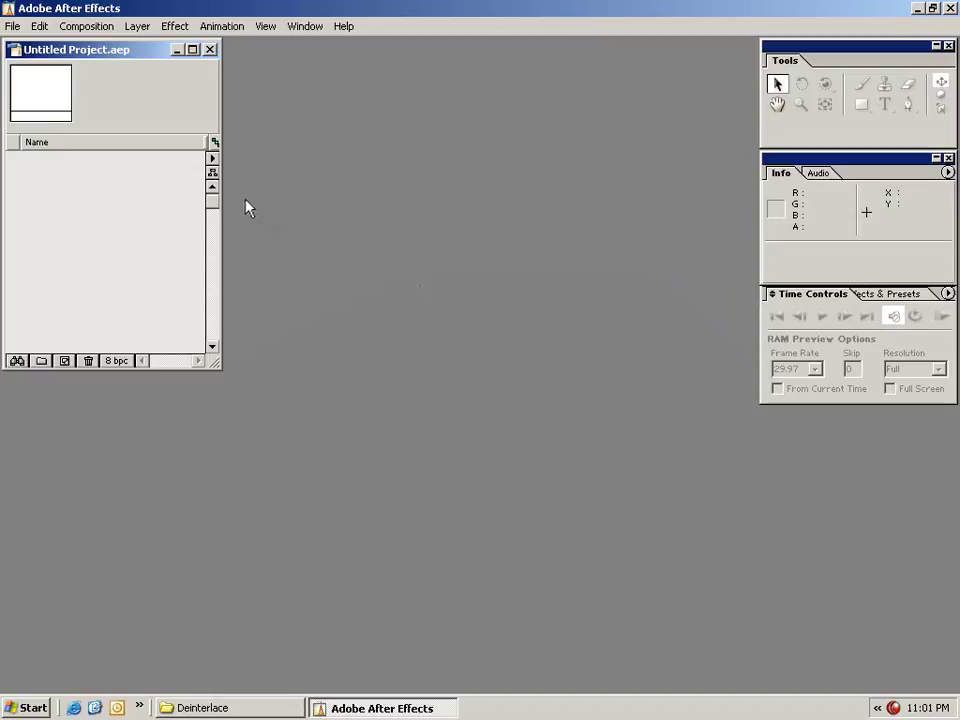
Step: Create a new NTSC DV 720 x 480 composition with a duration of 0;00;15;00
click(87, 26)
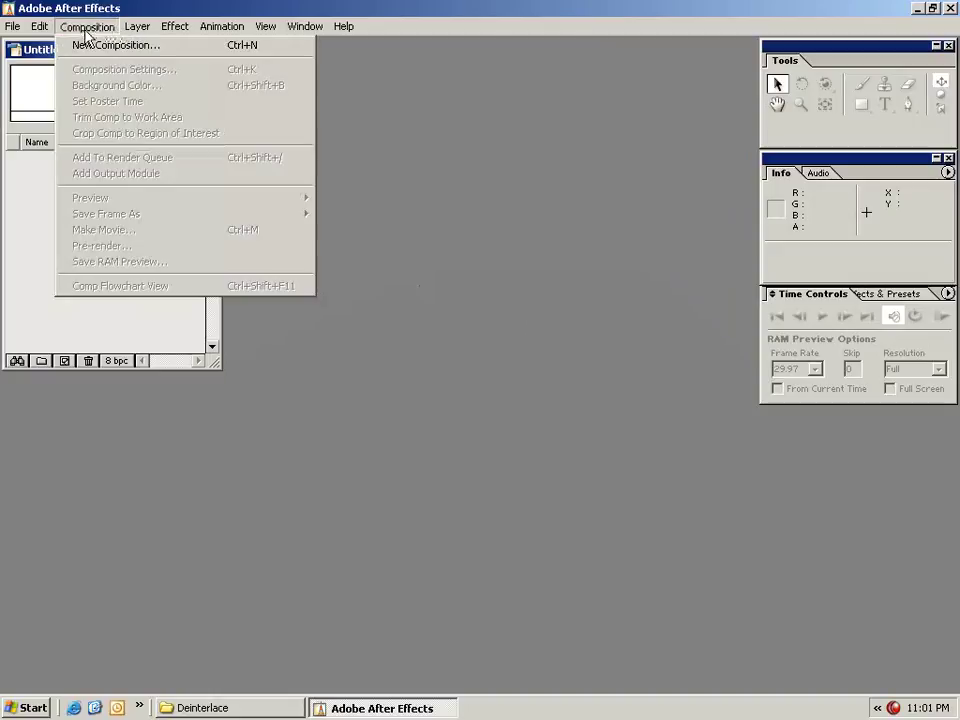
click(180, 46)
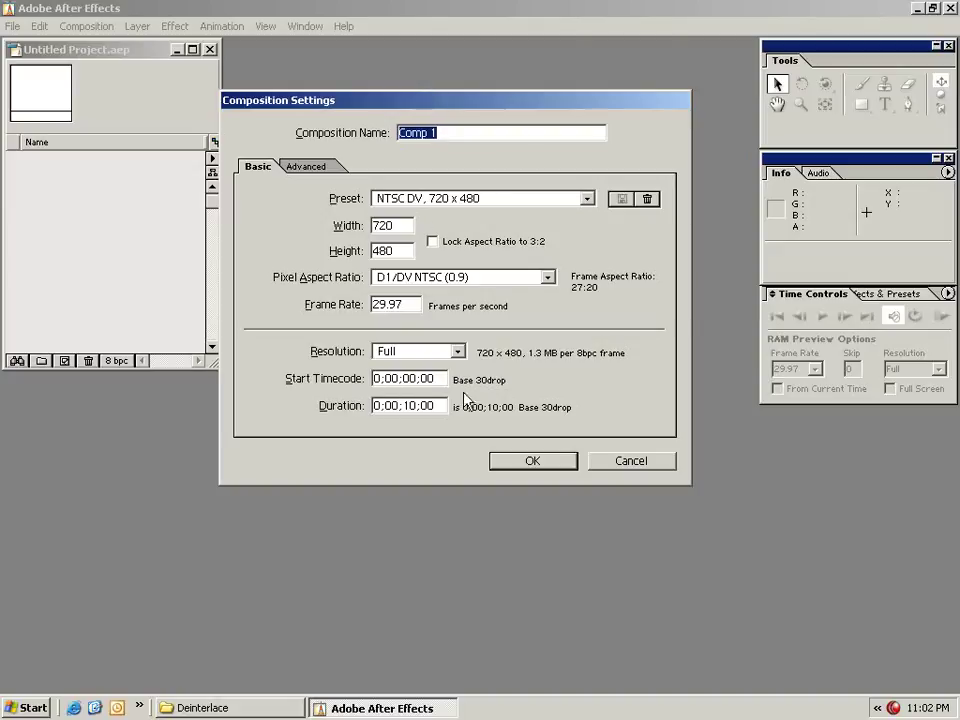
click(586, 199)
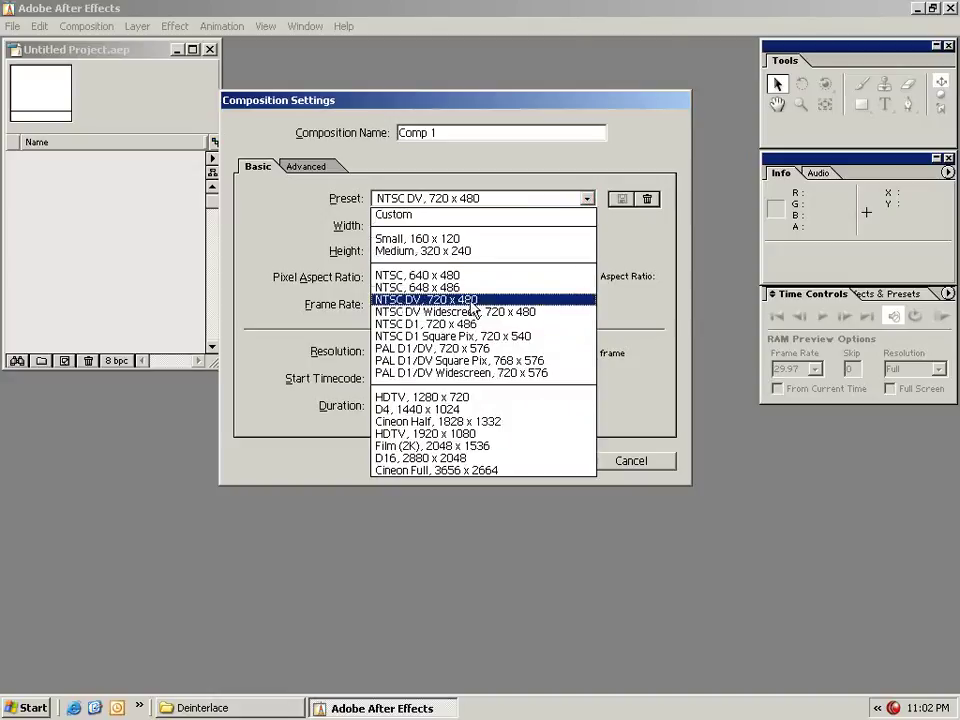
click(405, 301)
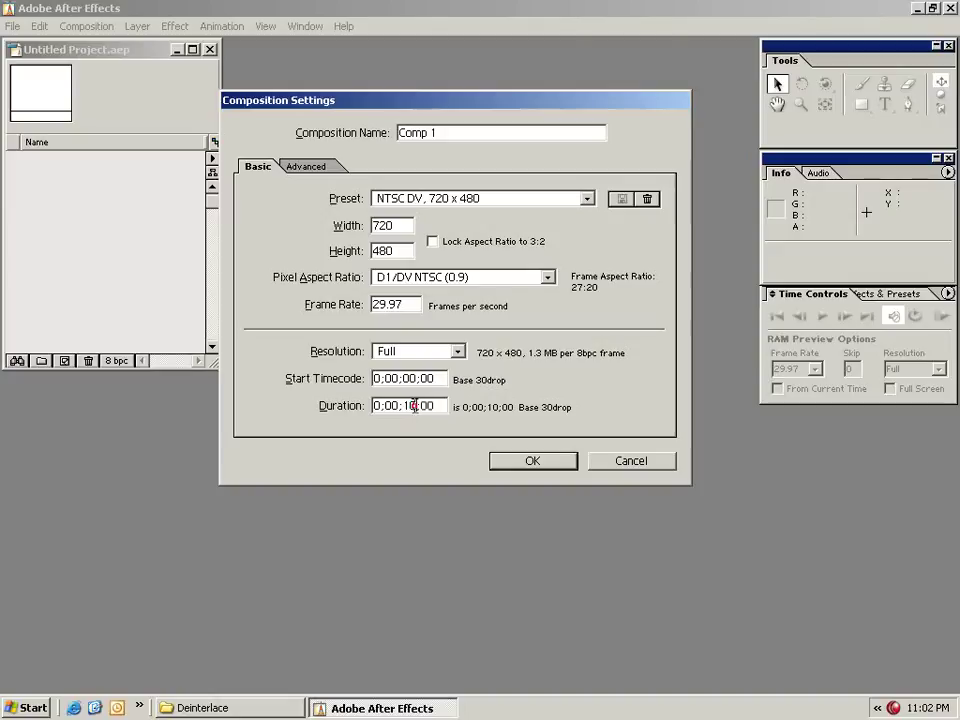
drag(415, 405, 406, 405)
text(15)
click(534, 465)
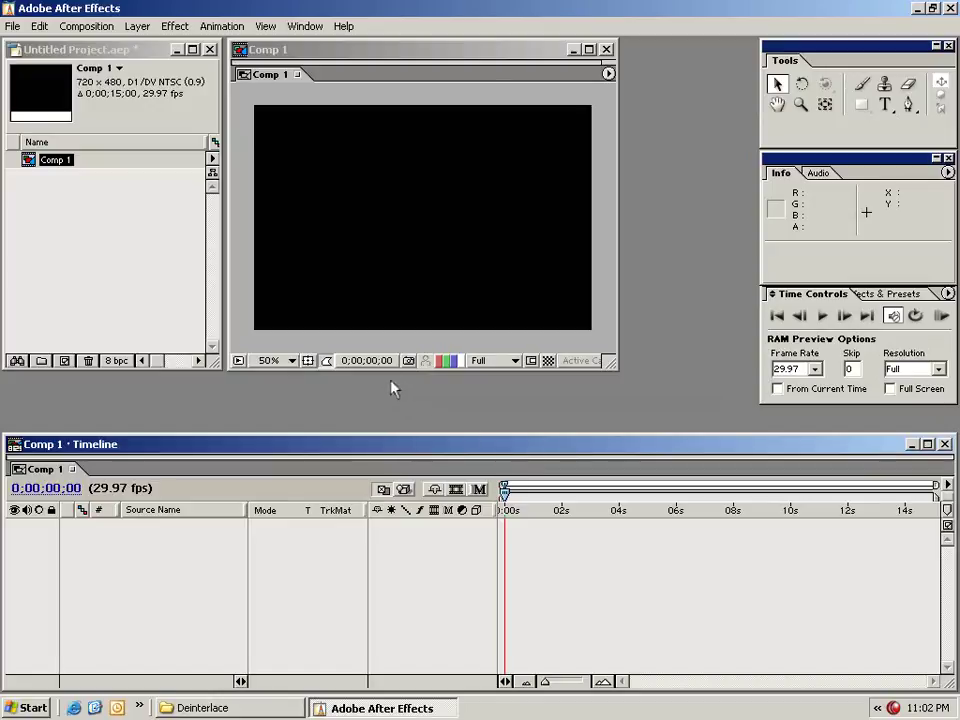
Step: Import the SunSet.mov clip through File > Import
click(295, 88)
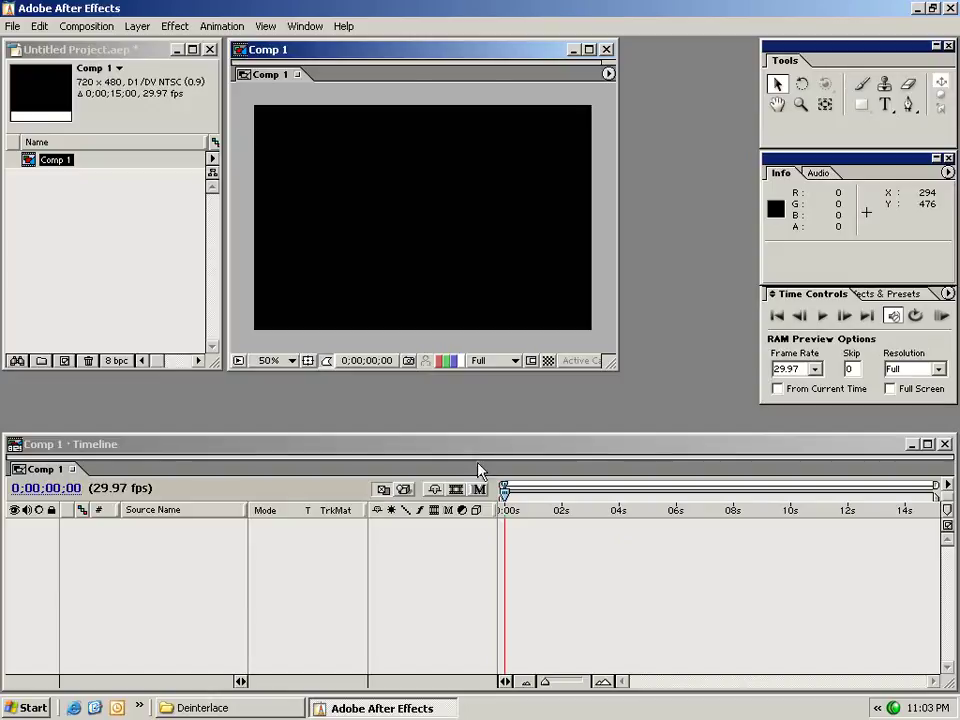
click(13, 25)
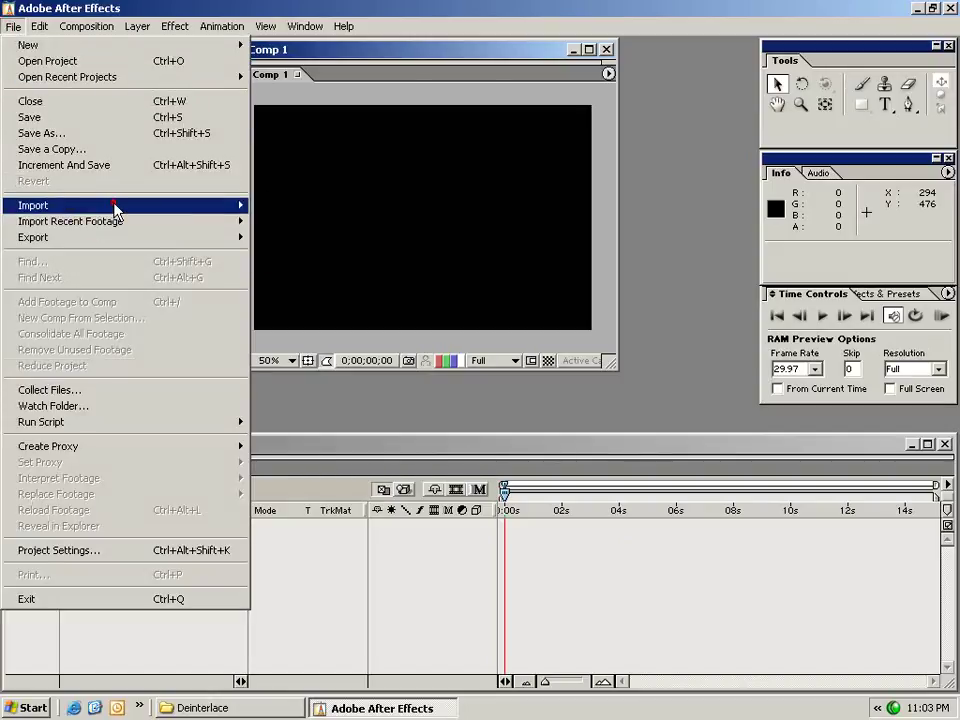
mouse_move(115, 205)
click(287, 208)
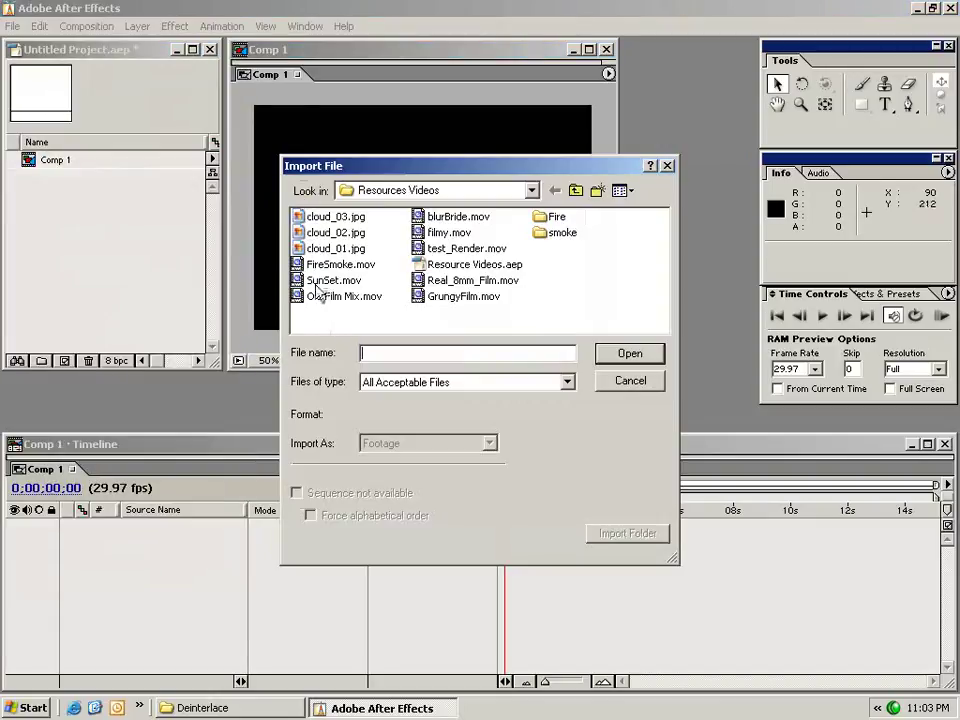
click(300, 281)
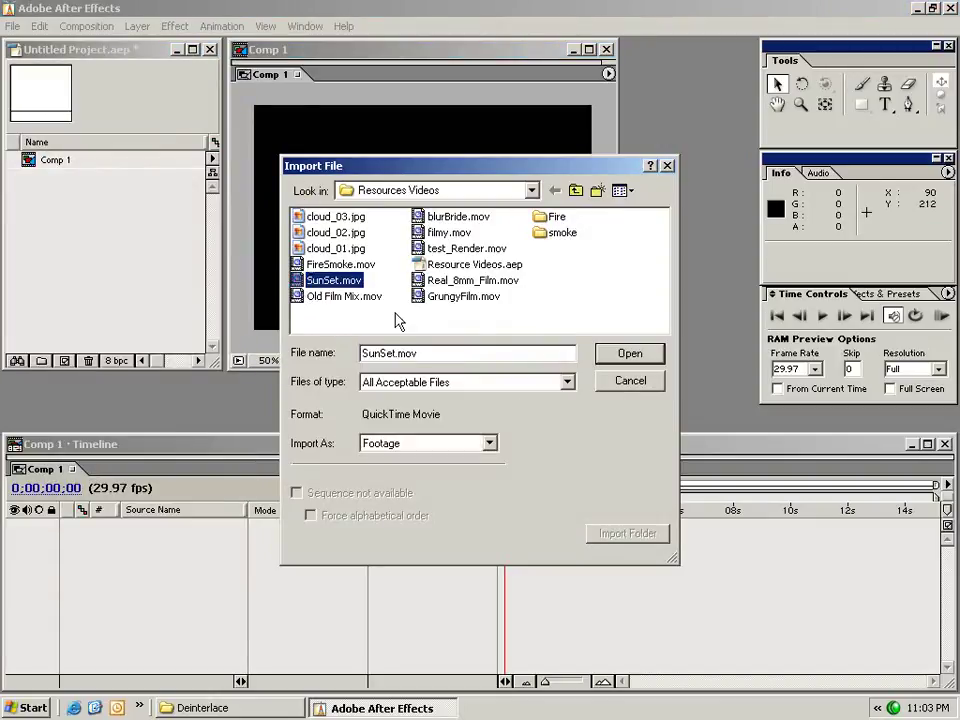
click(630, 358)
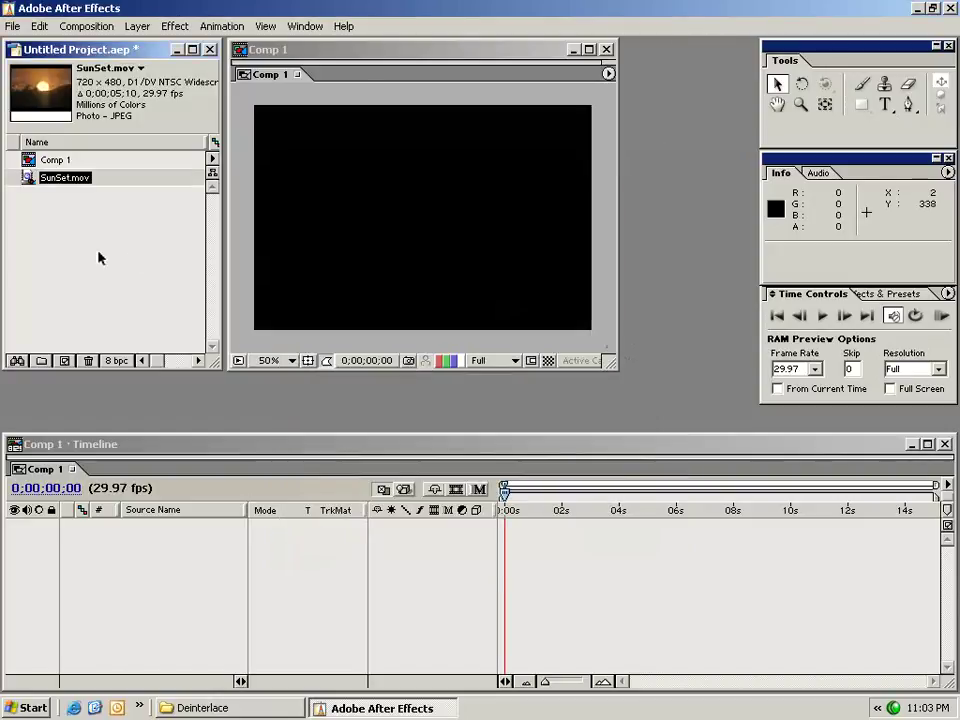
Step: Import the FireSmoke.mov clip the same way
click(13, 26)
mouse_move(240, 205)
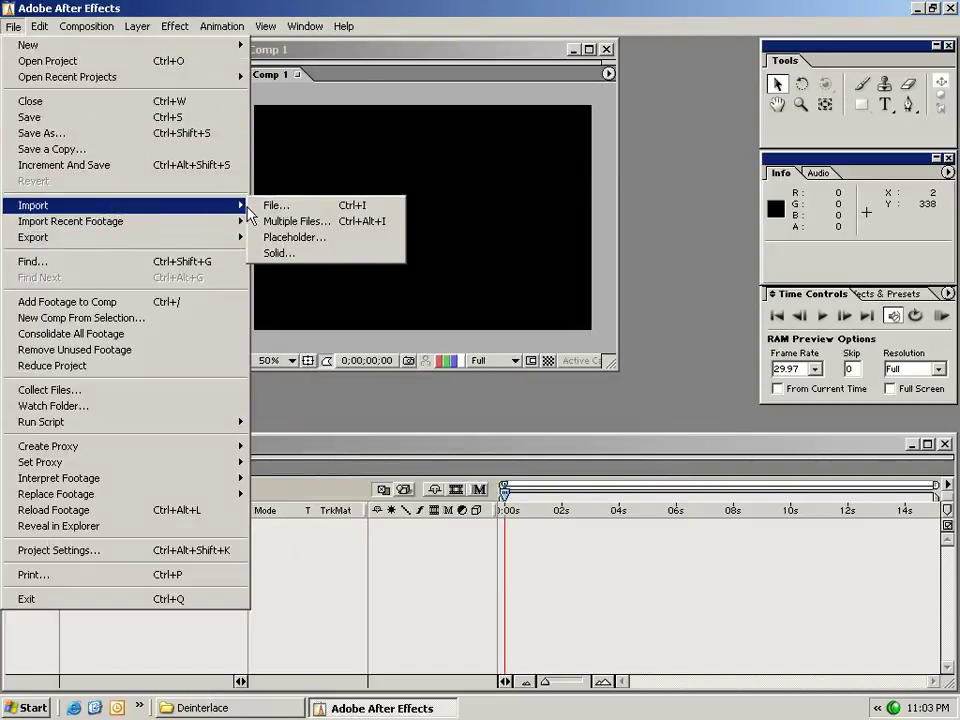
click(272, 204)
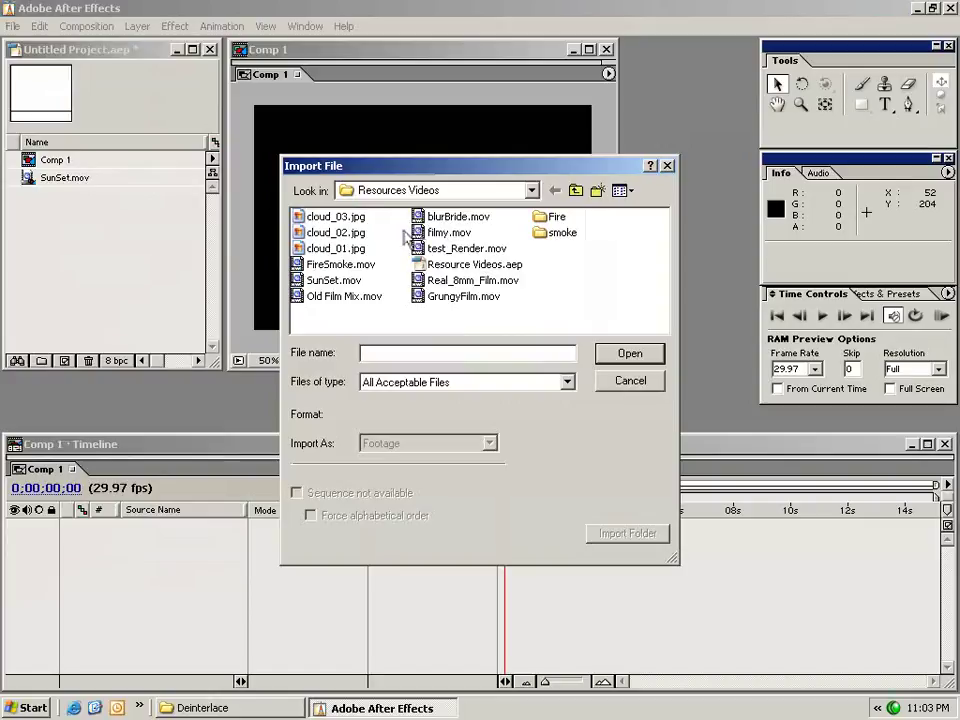
double_click(305, 265)
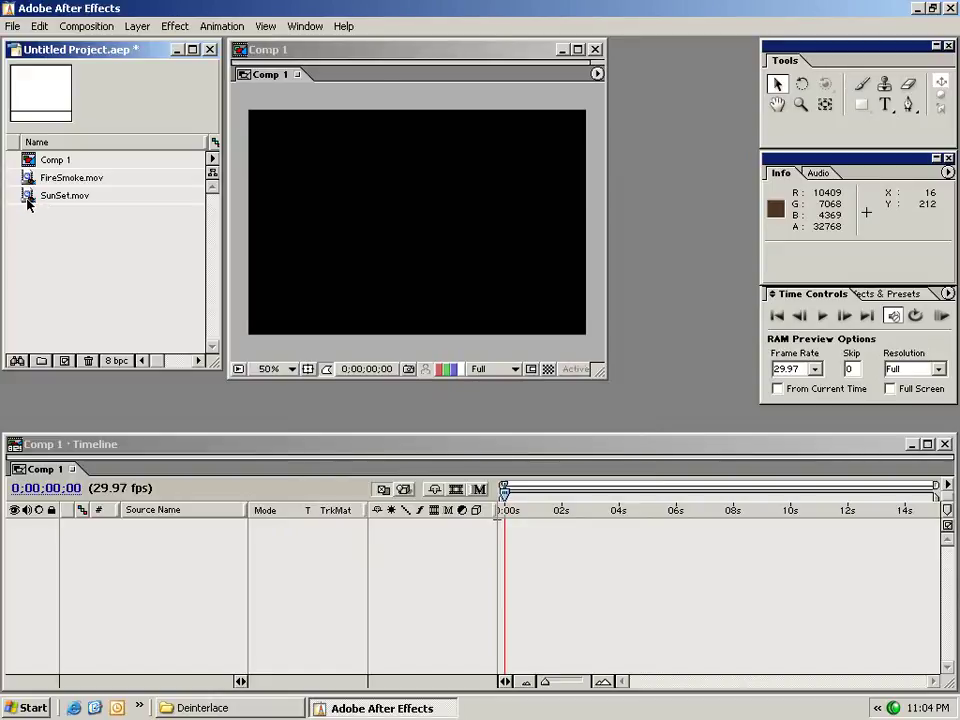
Step: Drag SunSet.mov into the Comp 1 timeline so it becomes layer 1 starting at 0 seconds
drag(40, 199, 522, 528)
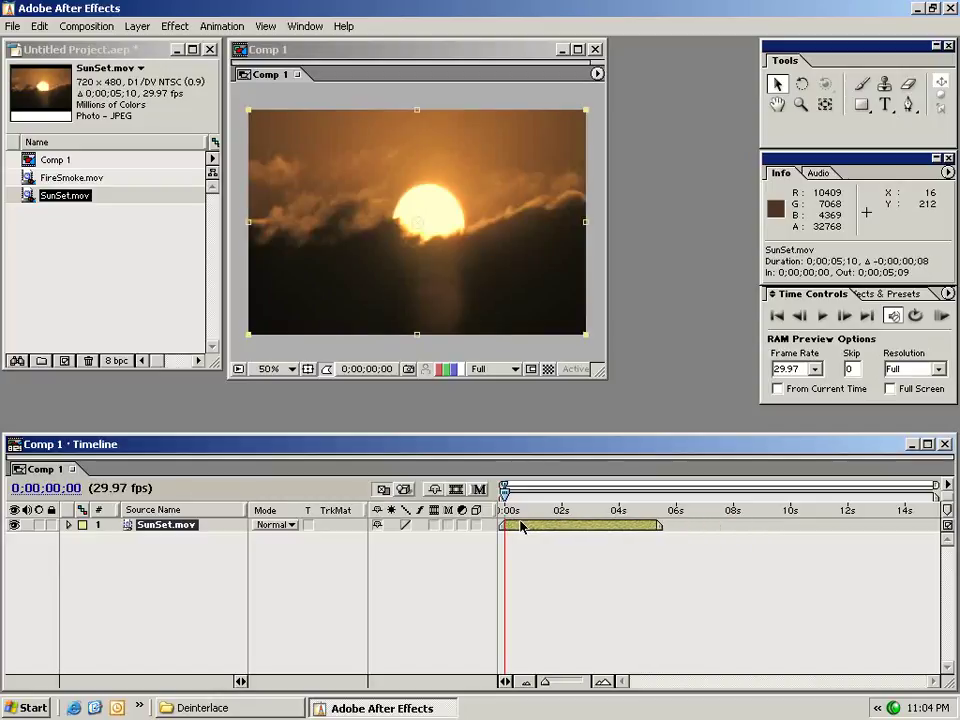
click(236, 544)
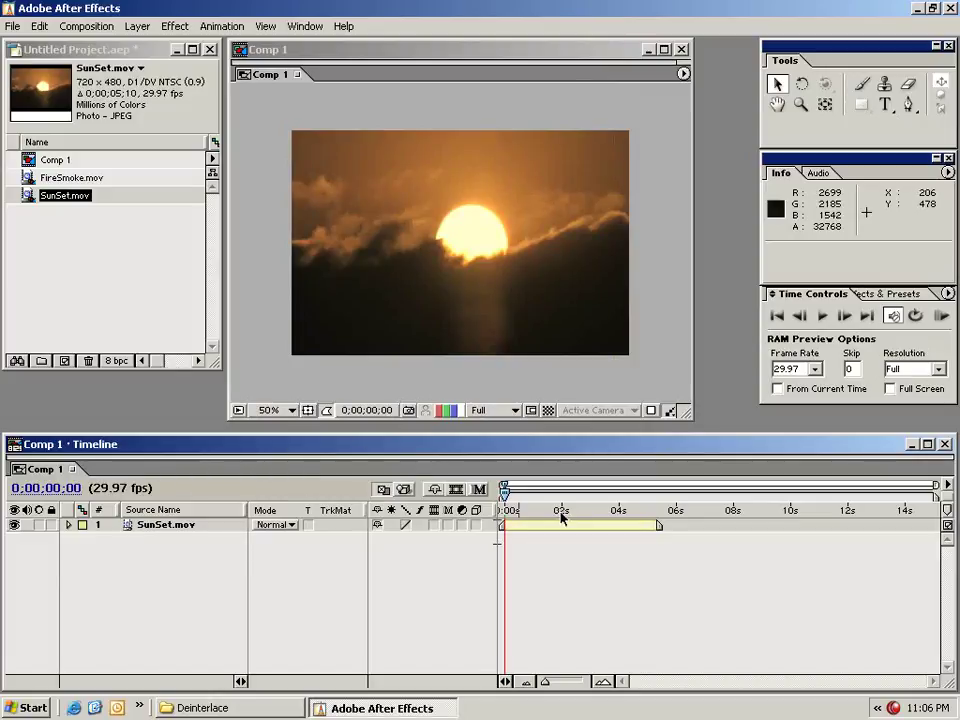
click(155, 524)
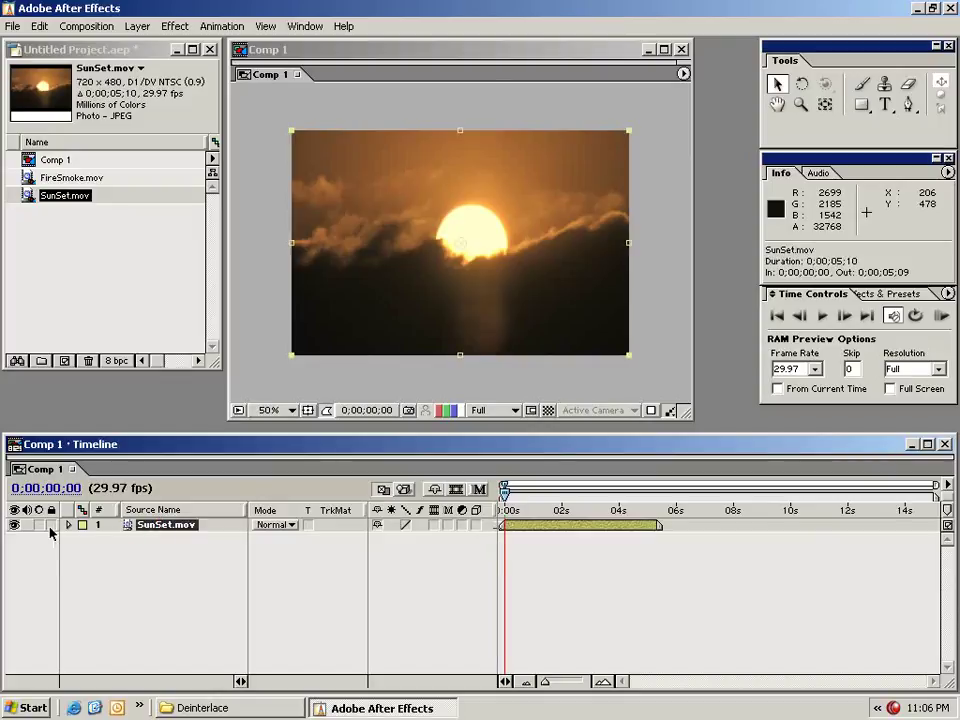
key(ctrl+shift+a)
click(14, 525)
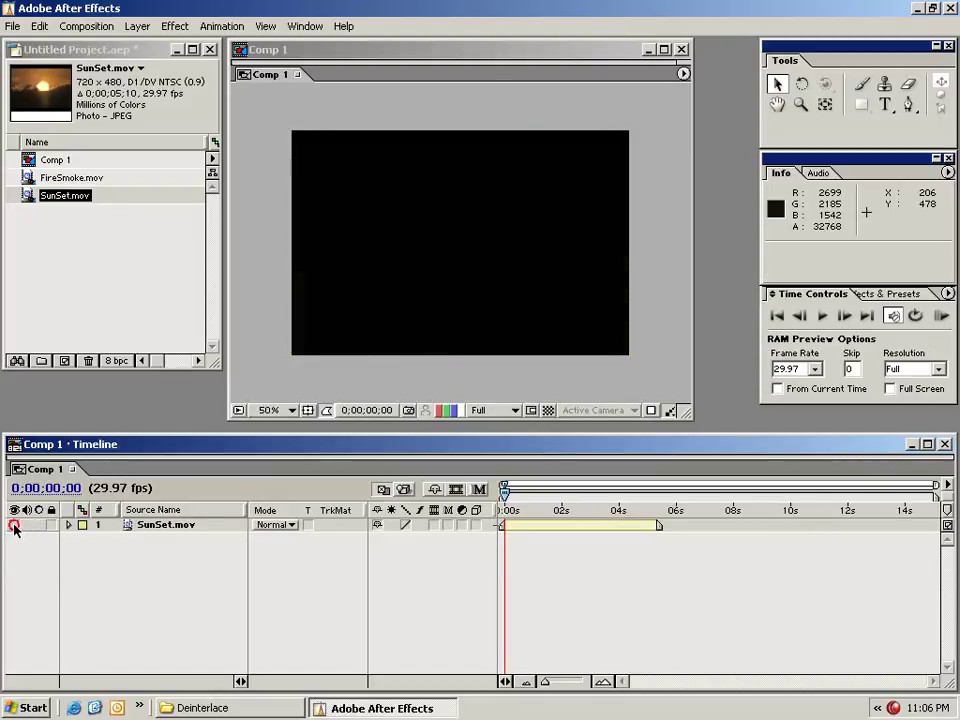
click(14, 525)
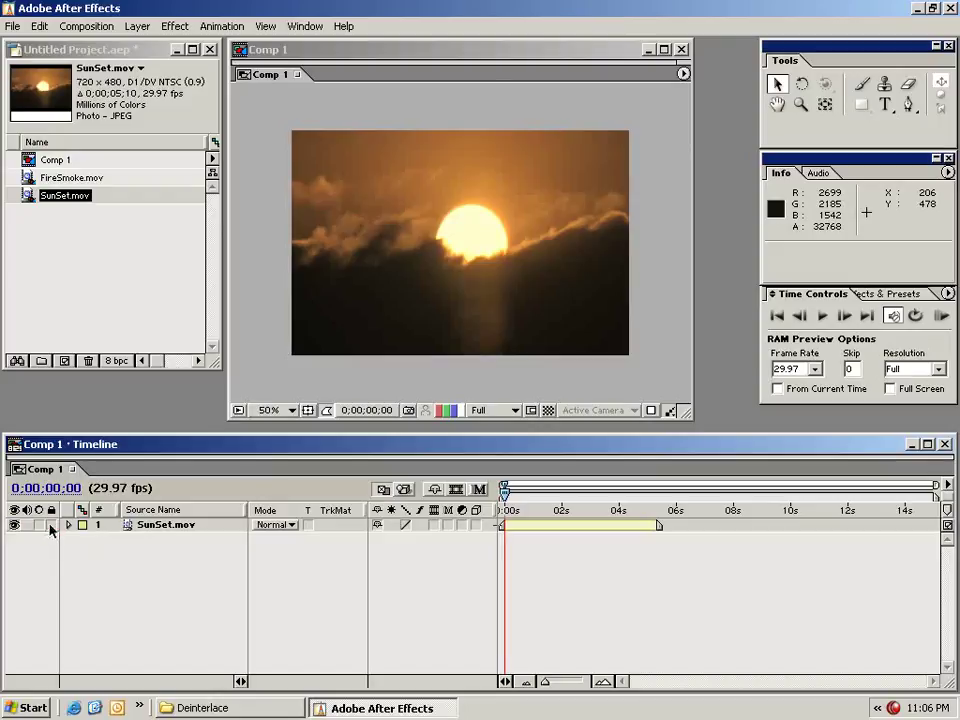
click(160, 525)
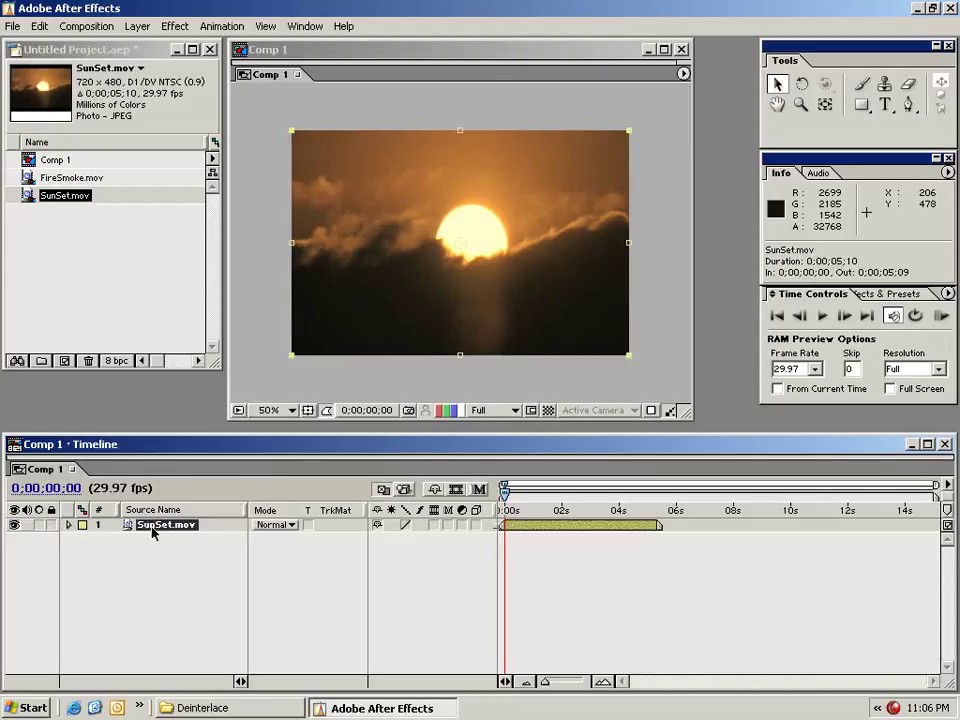
click(277, 525)
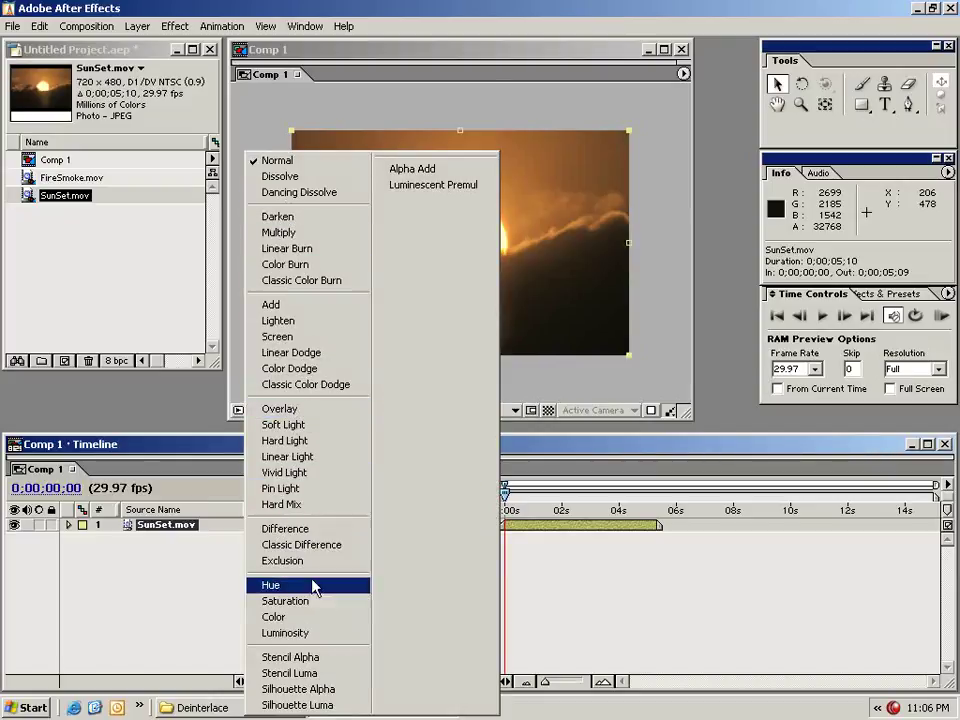
click(276, 160)
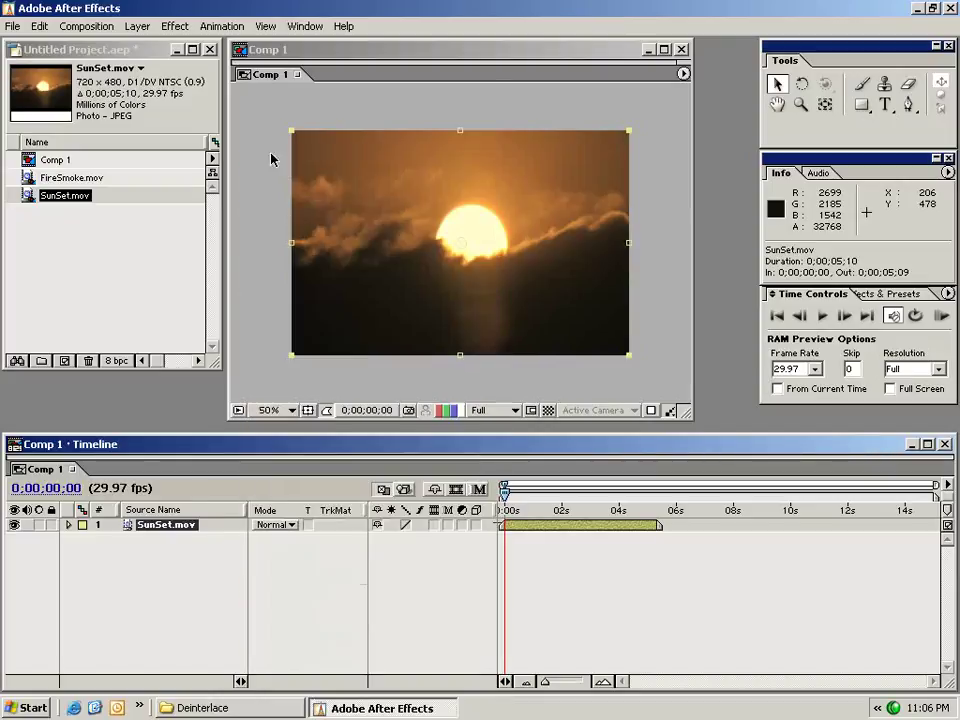
click(290, 573)
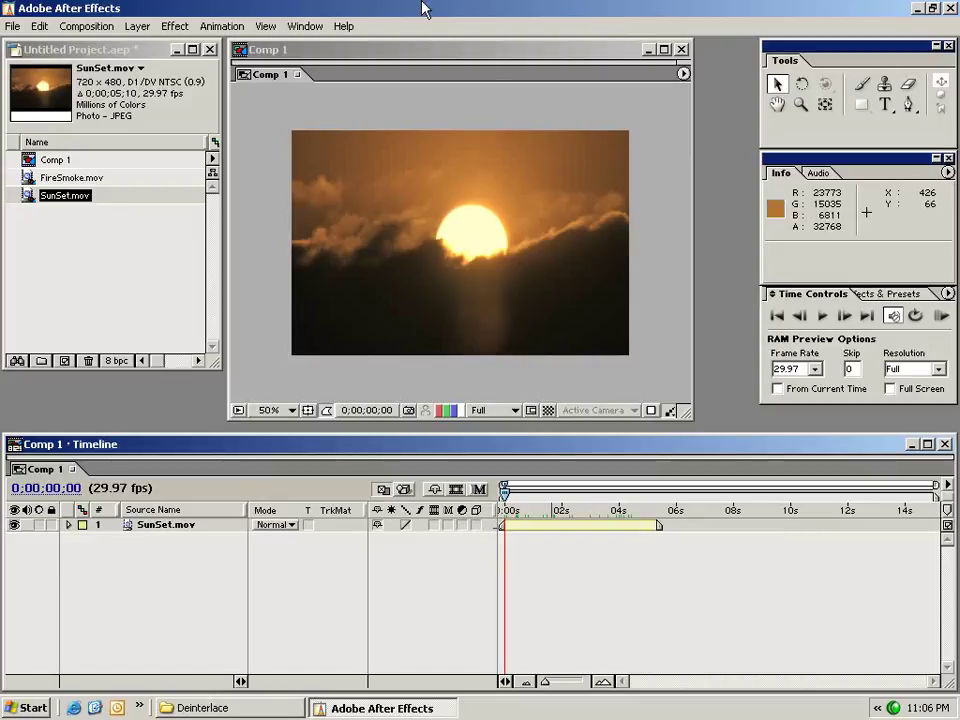
Step: Keep the viewer at 50% magnification and toggle the safe-margin guides on, then off
click(414, 52)
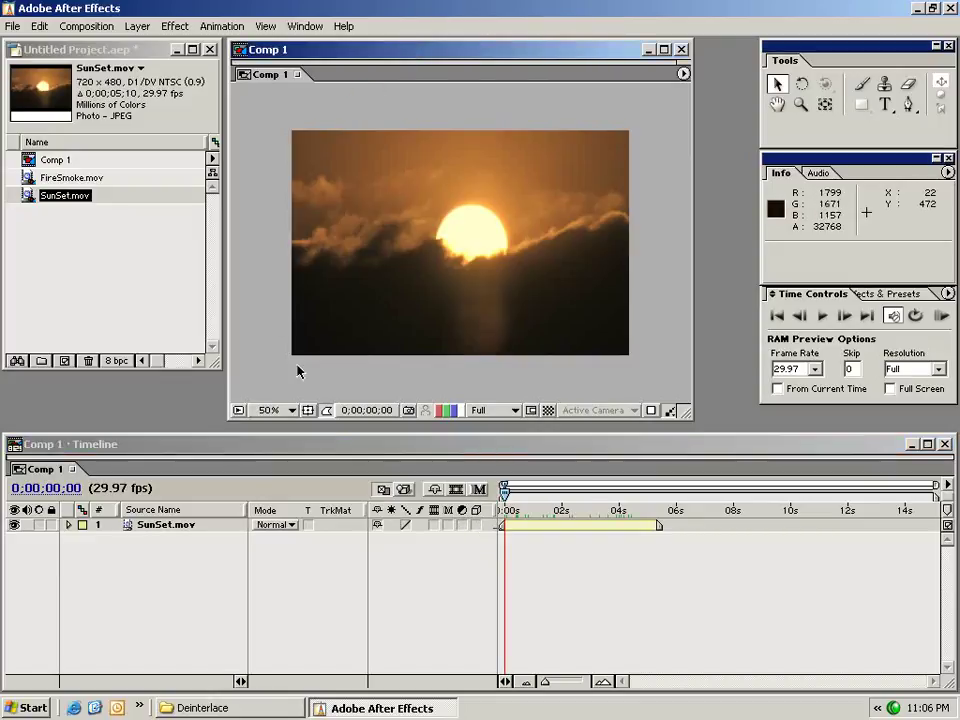
click(285, 410)
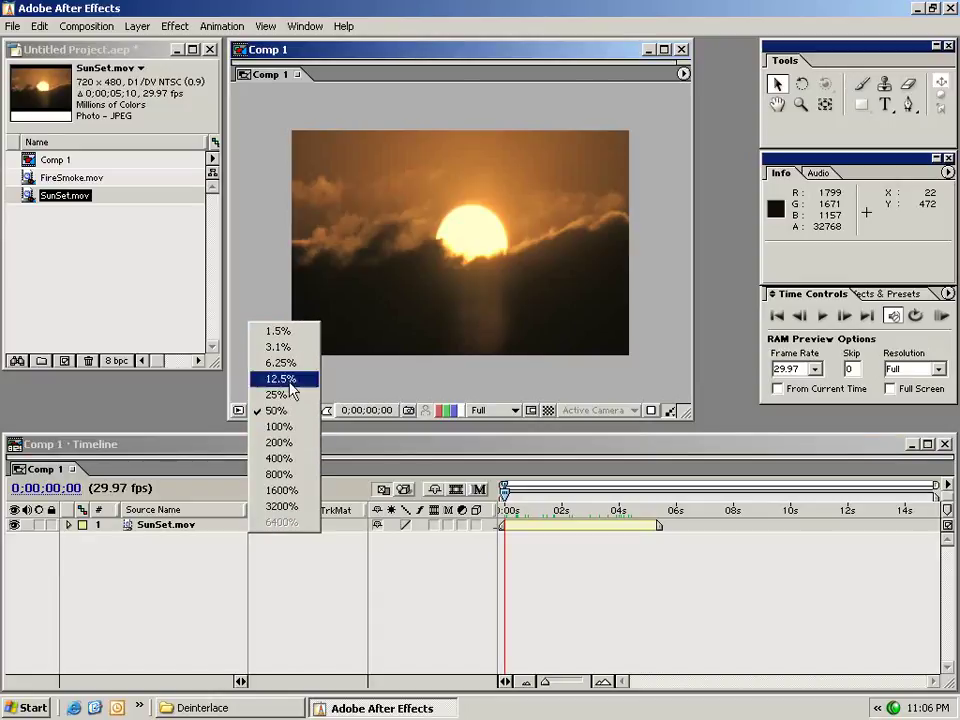
click(300, 410)
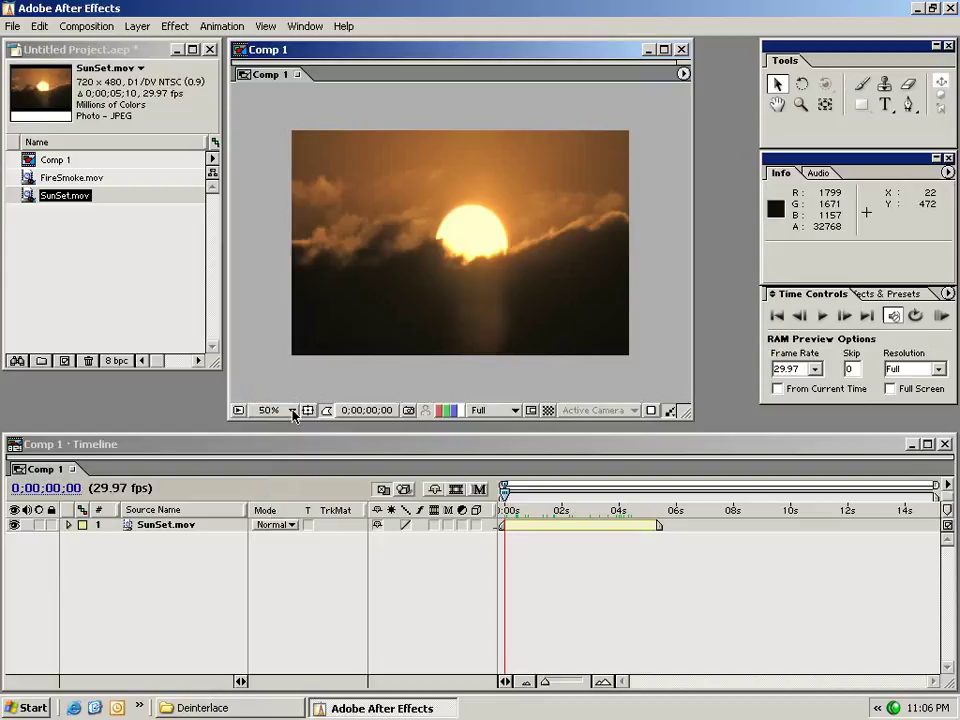
click(309, 411)
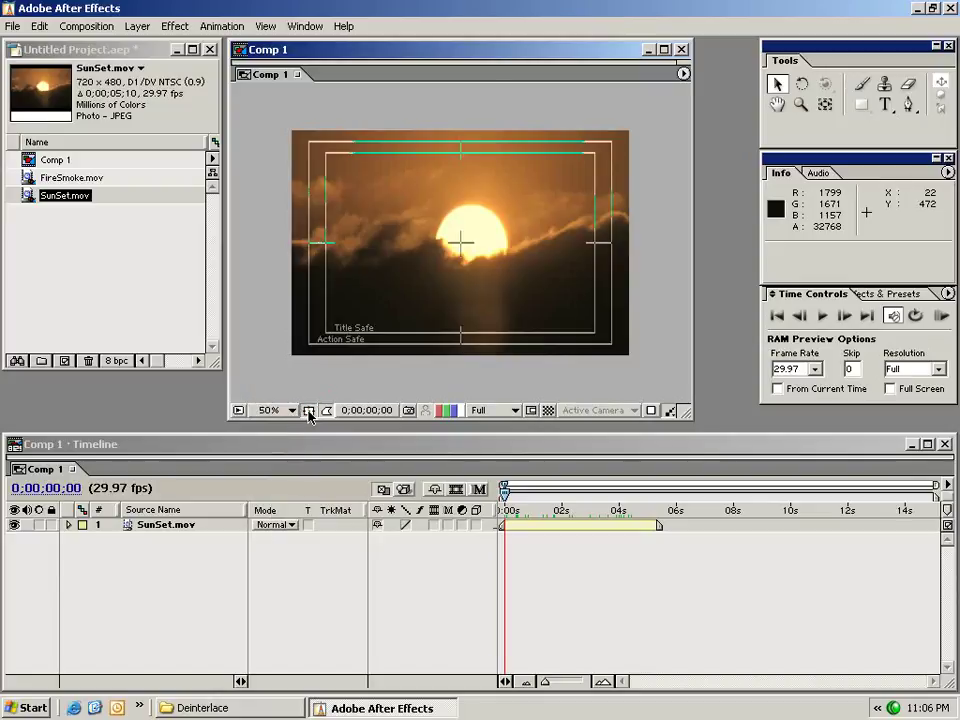
click(309, 411)
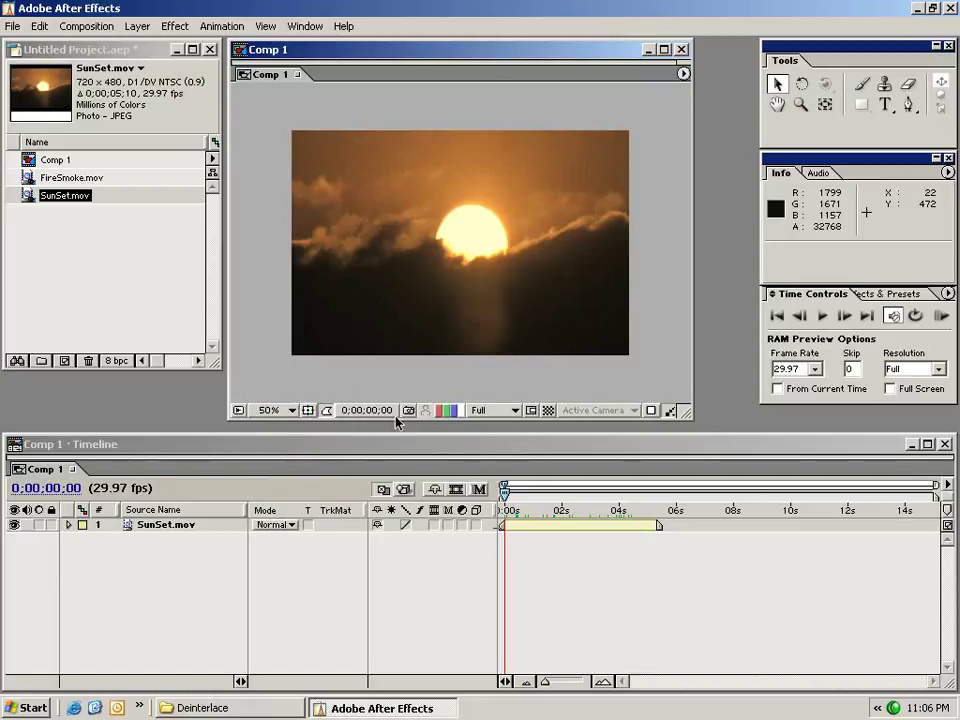
Step: Try Half and Quarter preview resolution, return to Full, then draw and disable a region of interest around the sun
click(479, 412)
click(495, 431)
click(491, 412)
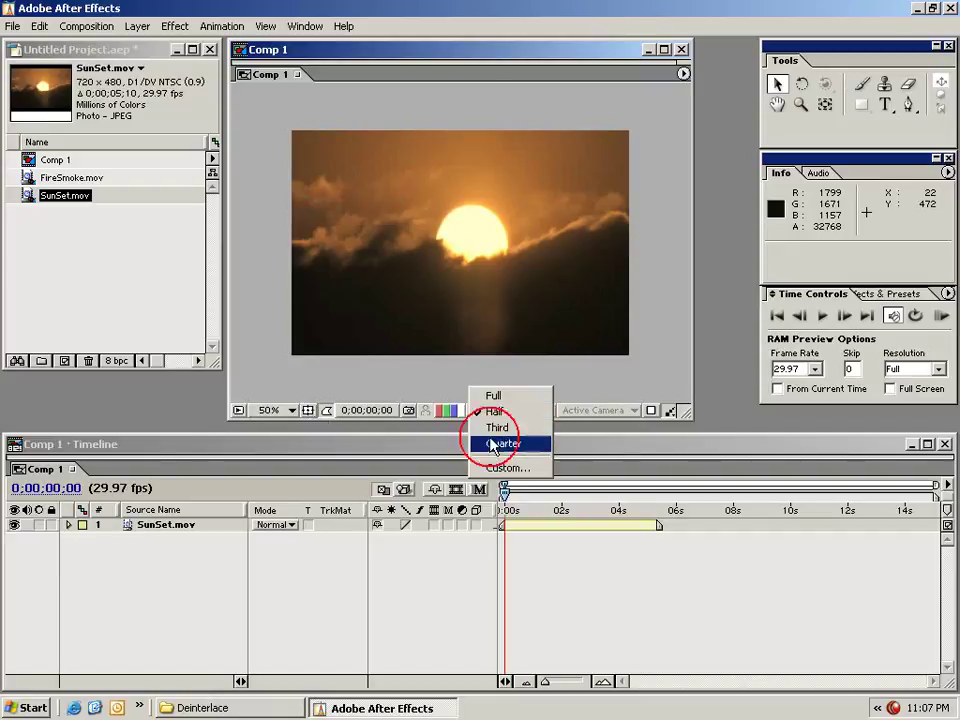
click(491, 444)
click(489, 410)
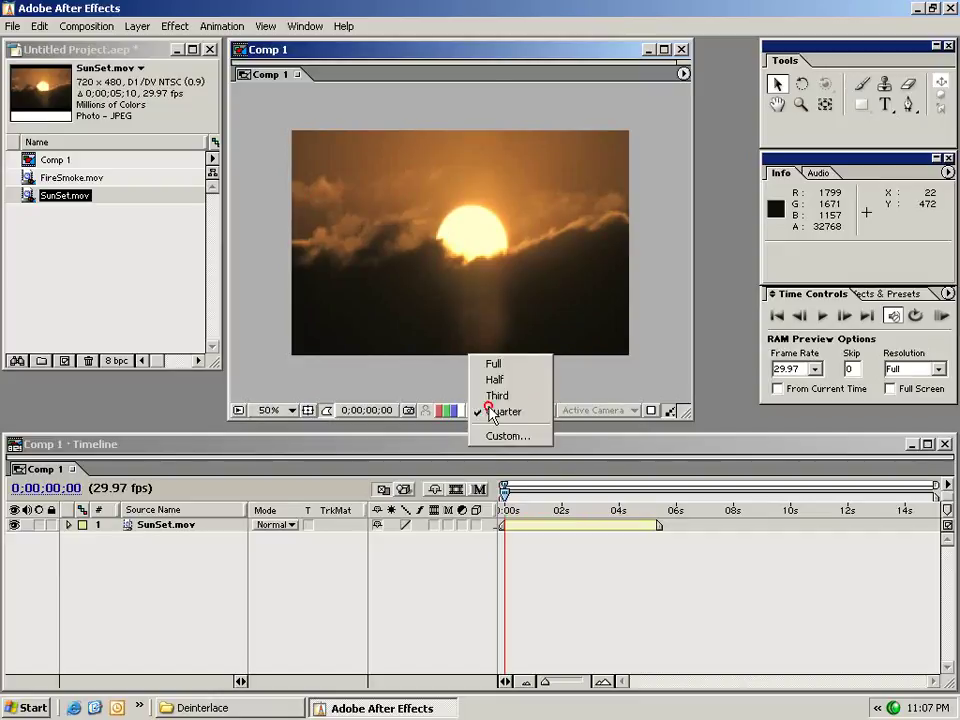
click(495, 364)
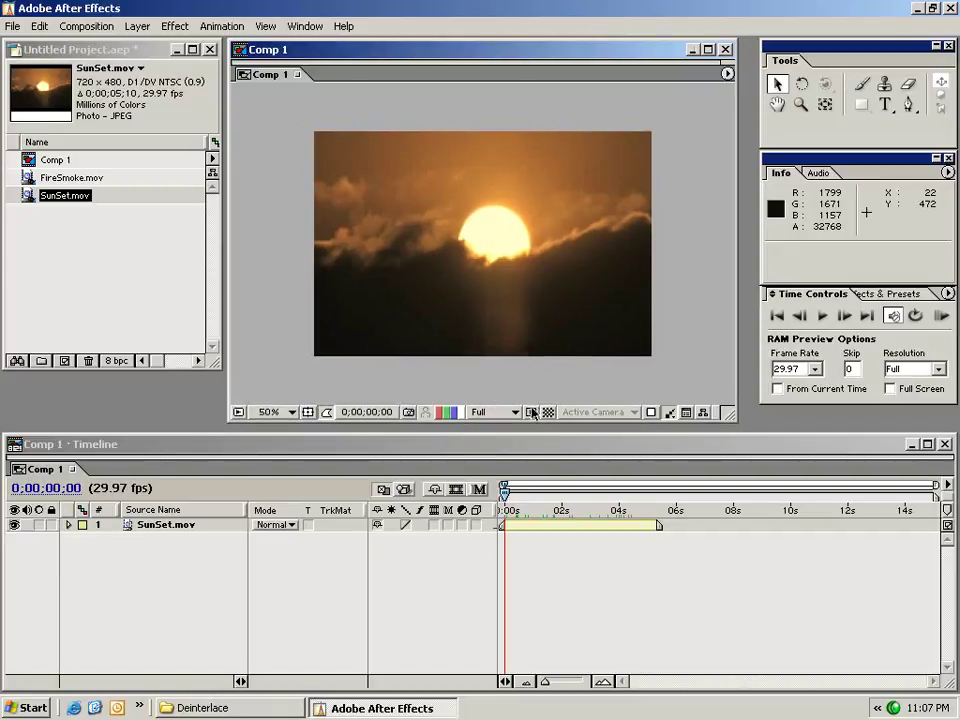
drag(336, 160, 612, 332)
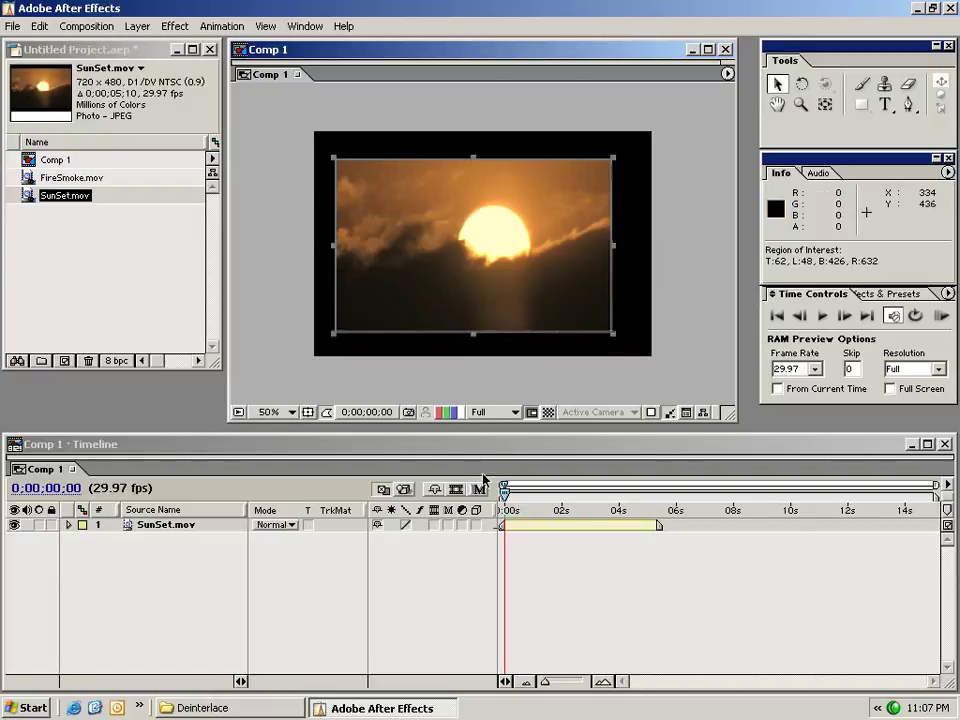
click(531, 412)
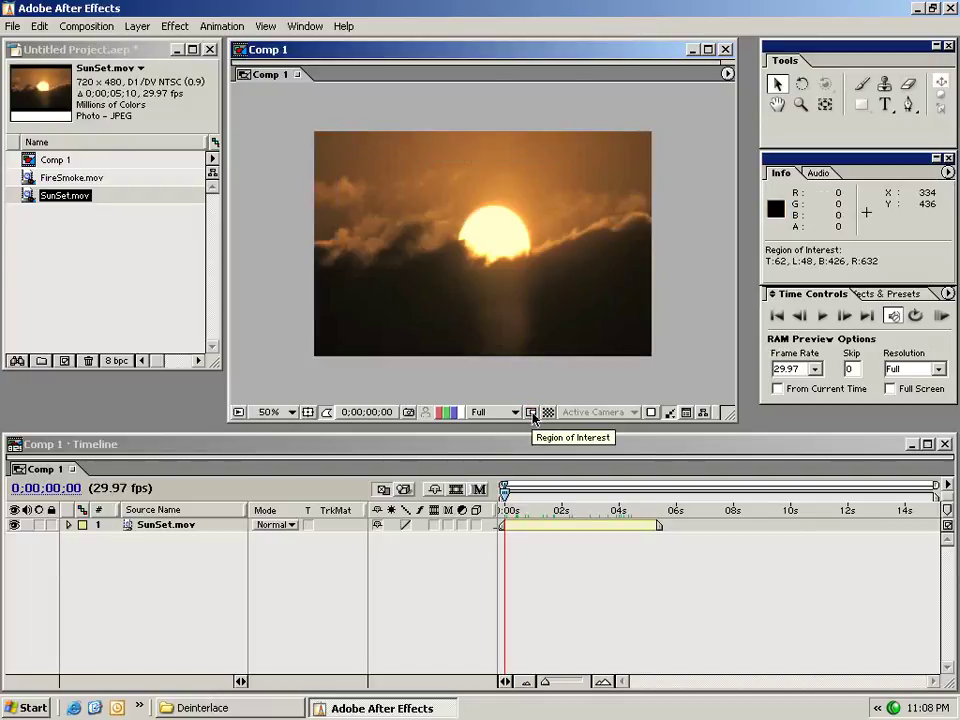
Step: Add FireSmoke.mov to Comp 1 as a layer, undoing an accidental move of it
click(147, 448)
click(47, 238)
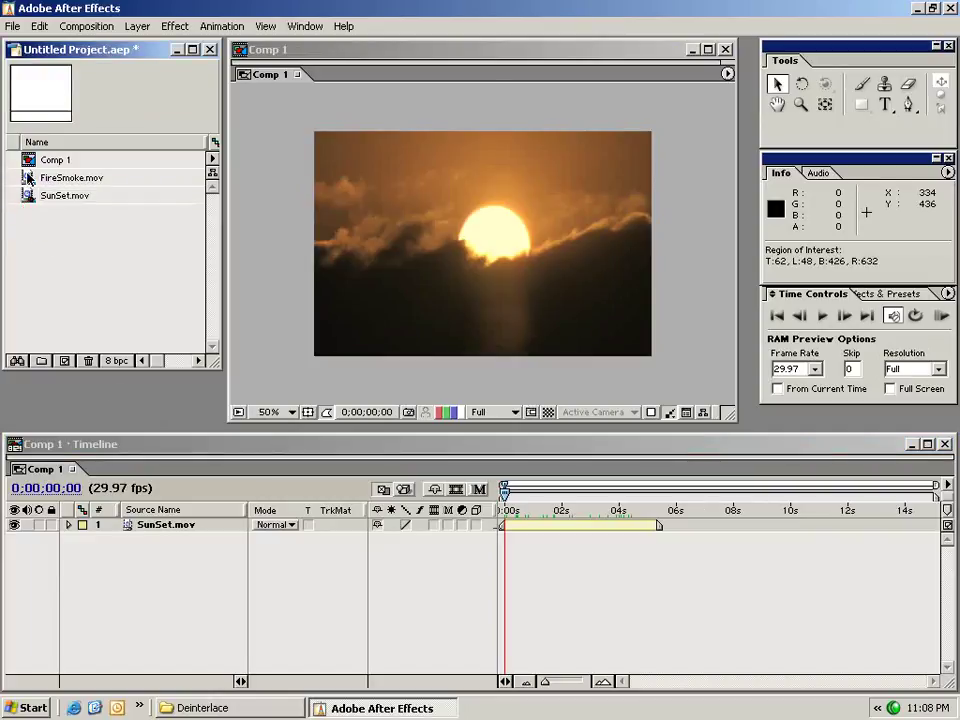
drag(28, 178, 585, 494)
drag(483, 267, 519, 212)
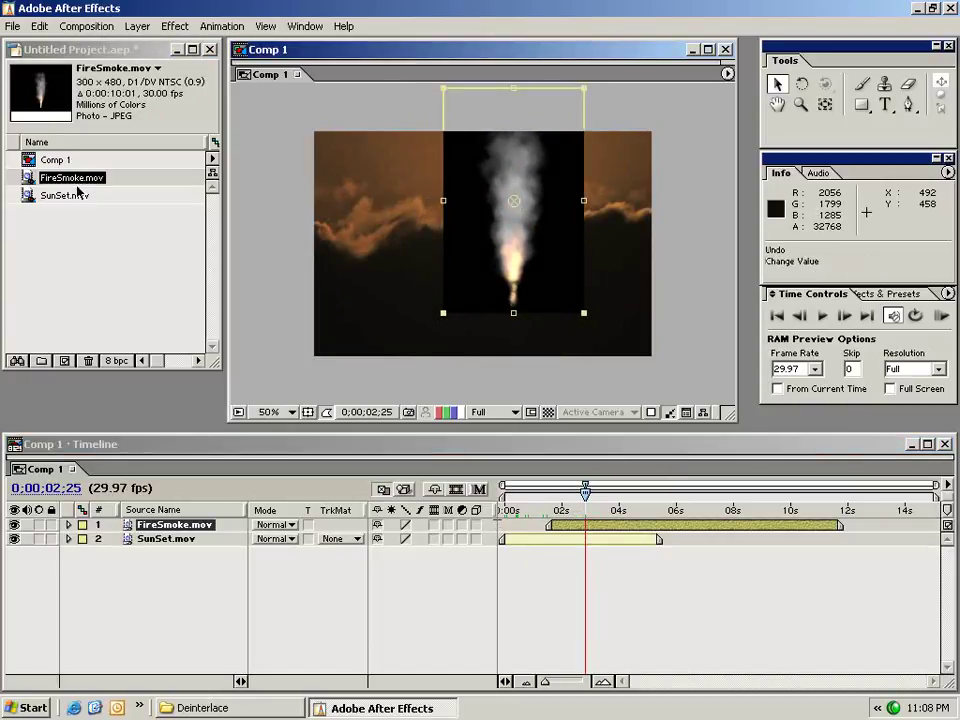
key(ctrl+z)
Step: Add a second SunSet.mov layer and slide it and the smoke layer to start at 0s
drag(65, 195, 547, 562)
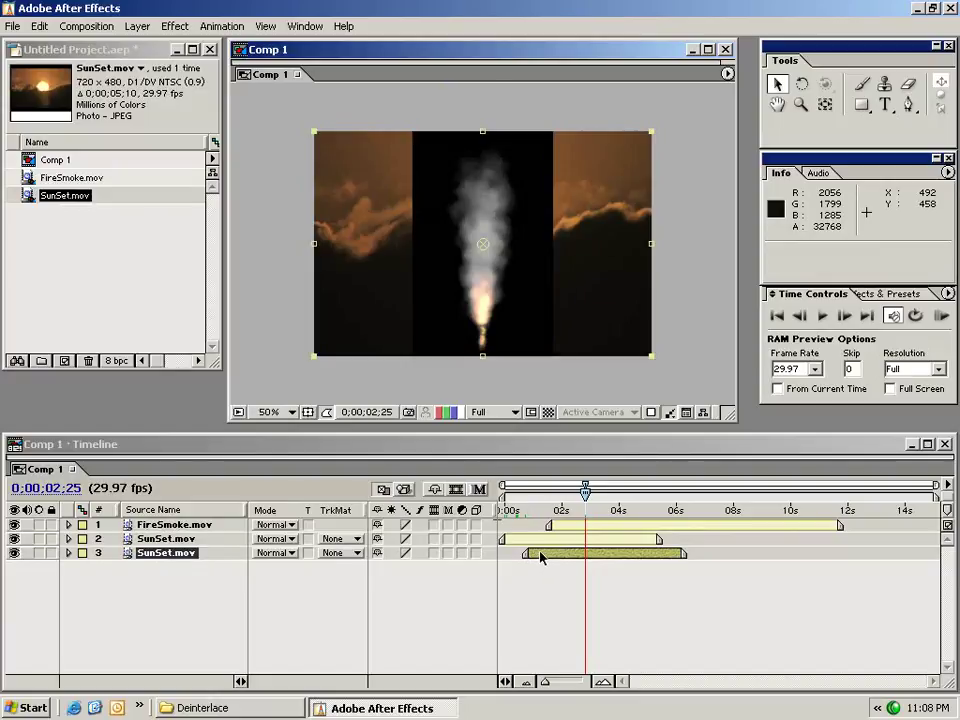
key(Home)
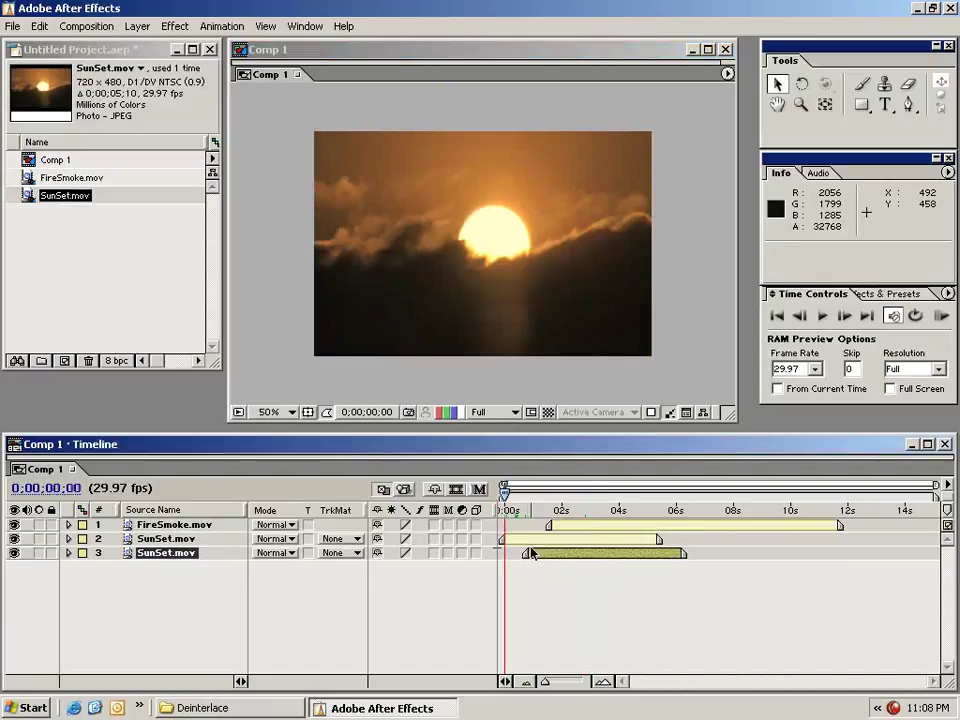
drag(535, 557, 521, 560)
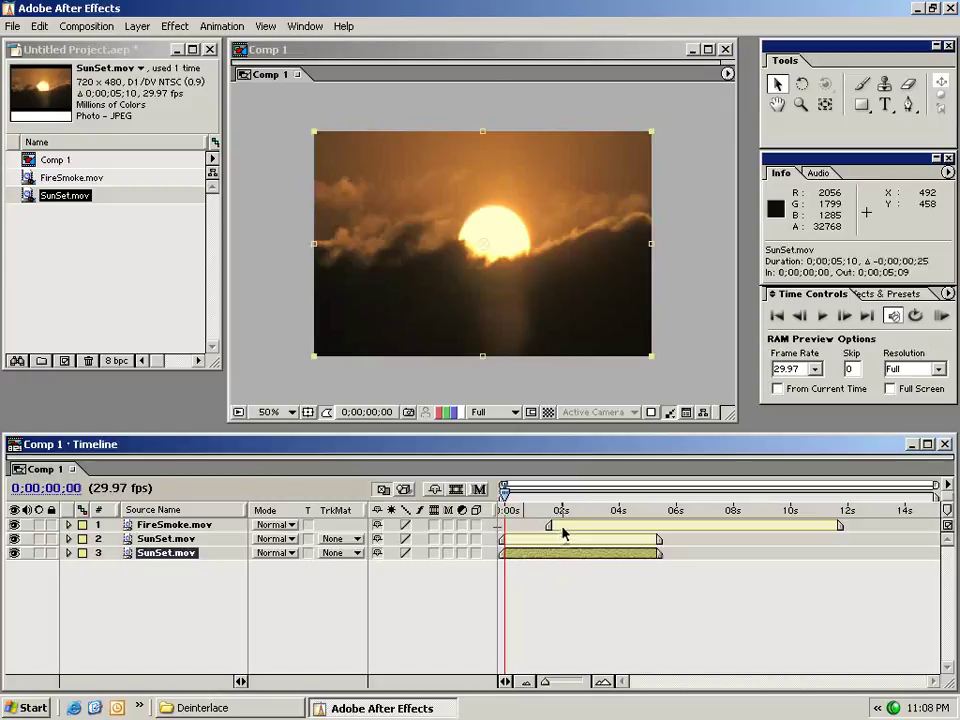
drag(561, 527, 503, 541)
Step: Test trimming the sunset layer's end, then select the FireSmoke layer
mouse_move(661, 545)
mouse_down()
mouse_move(628, 542)
mouse_move(675, 544)
mouse_up()
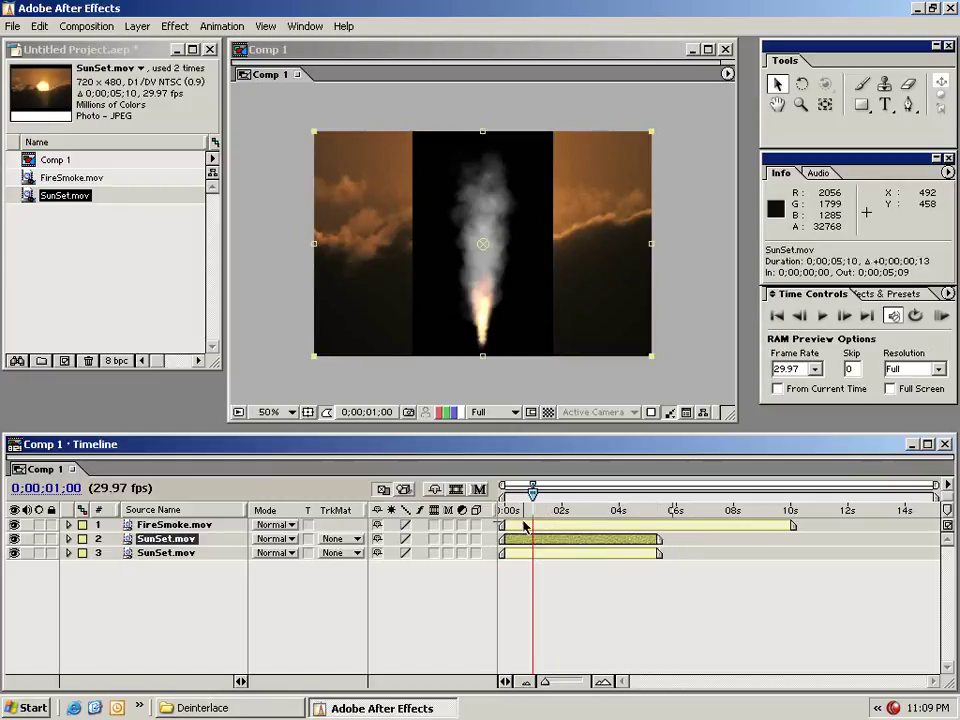
click(559, 565)
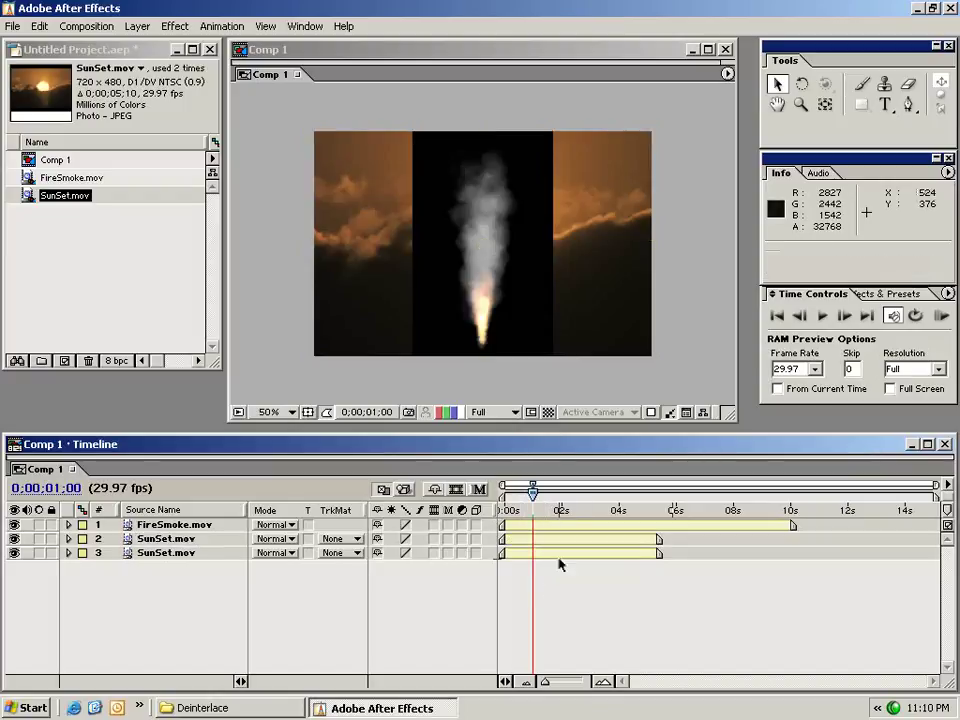
click(512, 527)
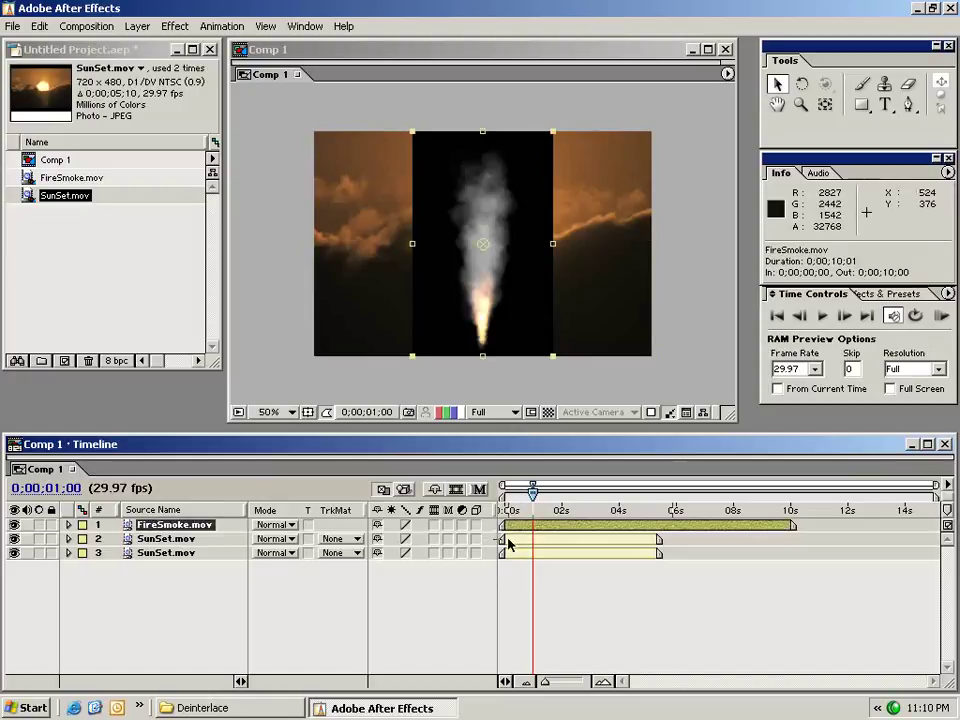
click(175, 27)
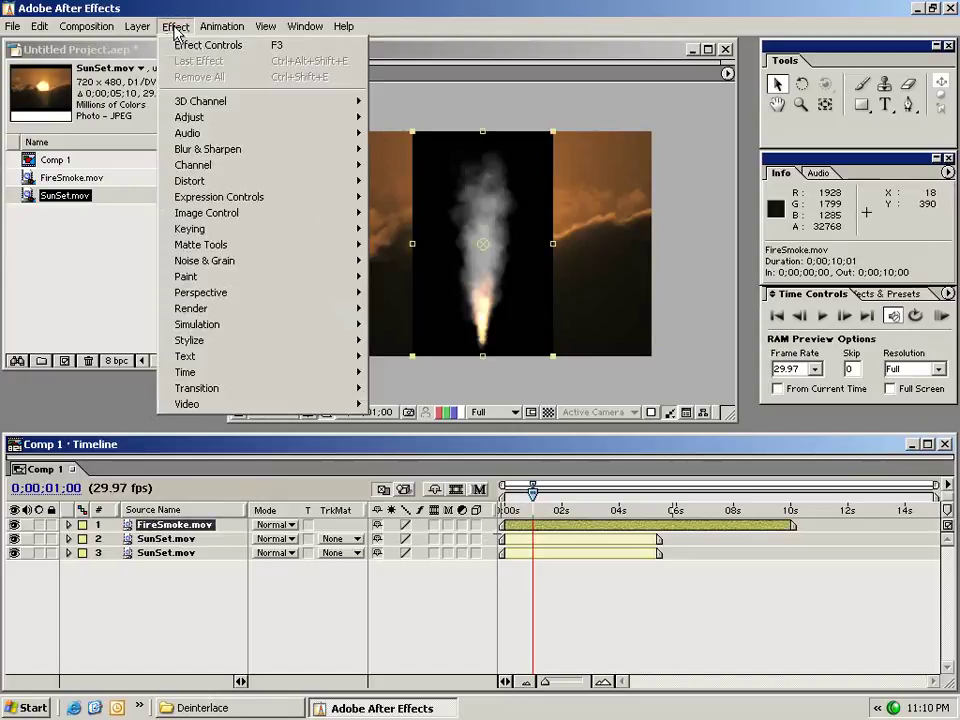
mouse_move(222, 148)
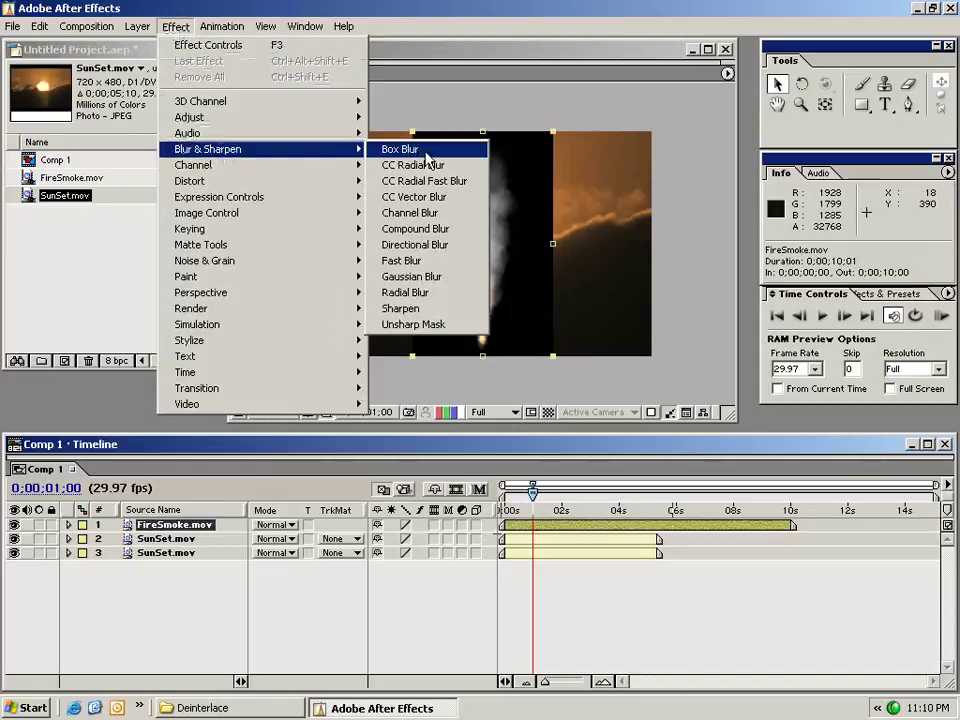
Step: Apply Fast Blur to FireSmoke.mov, resize the Effect Controls panel, and enter Blurriness 50
click(410, 260)
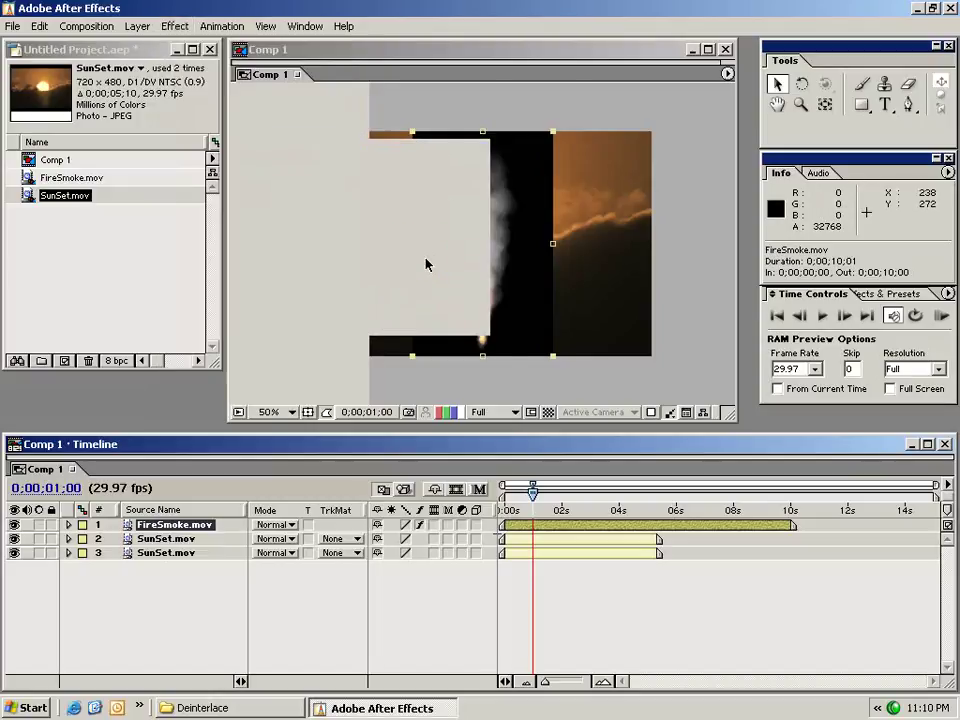
drag(600, 249, 186, 188)
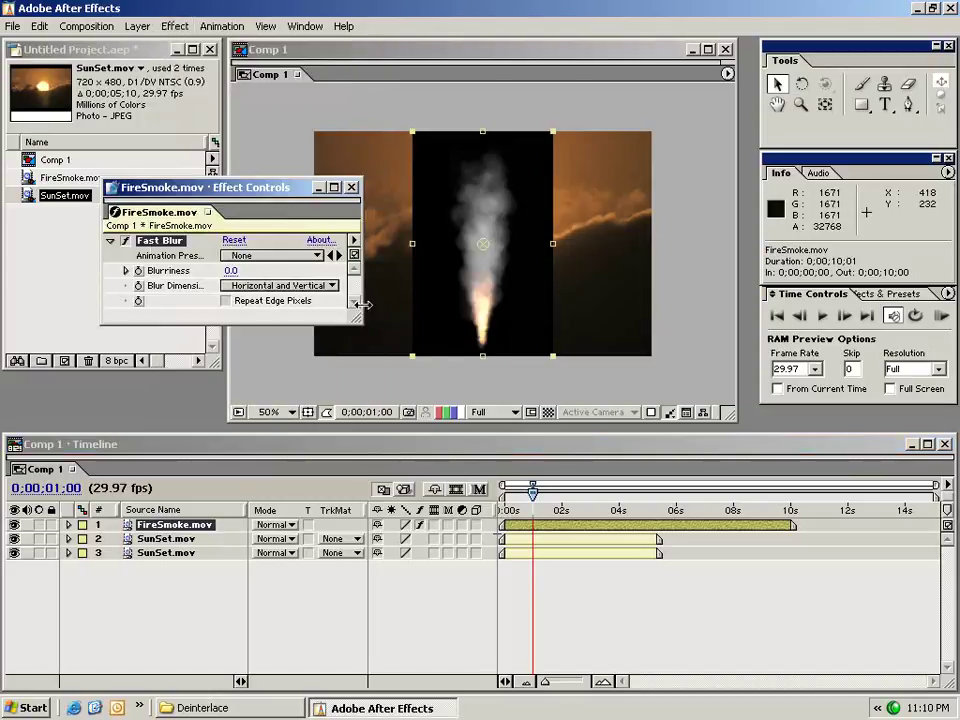
drag(360, 322, 371, 541)
drag(220, 190, 181, 177)
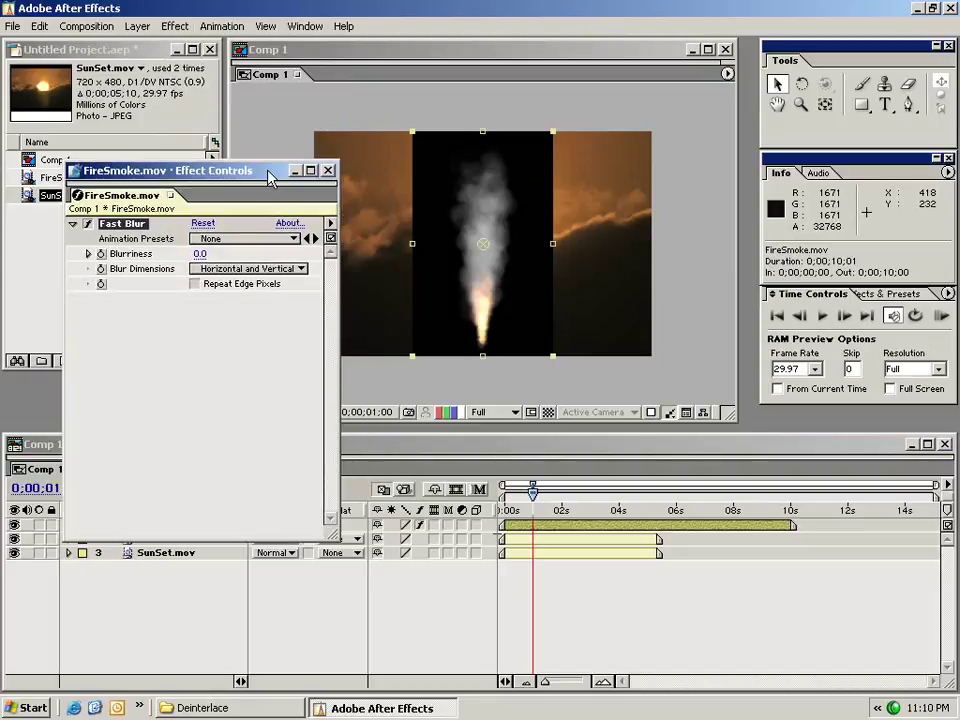
click(199, 253)
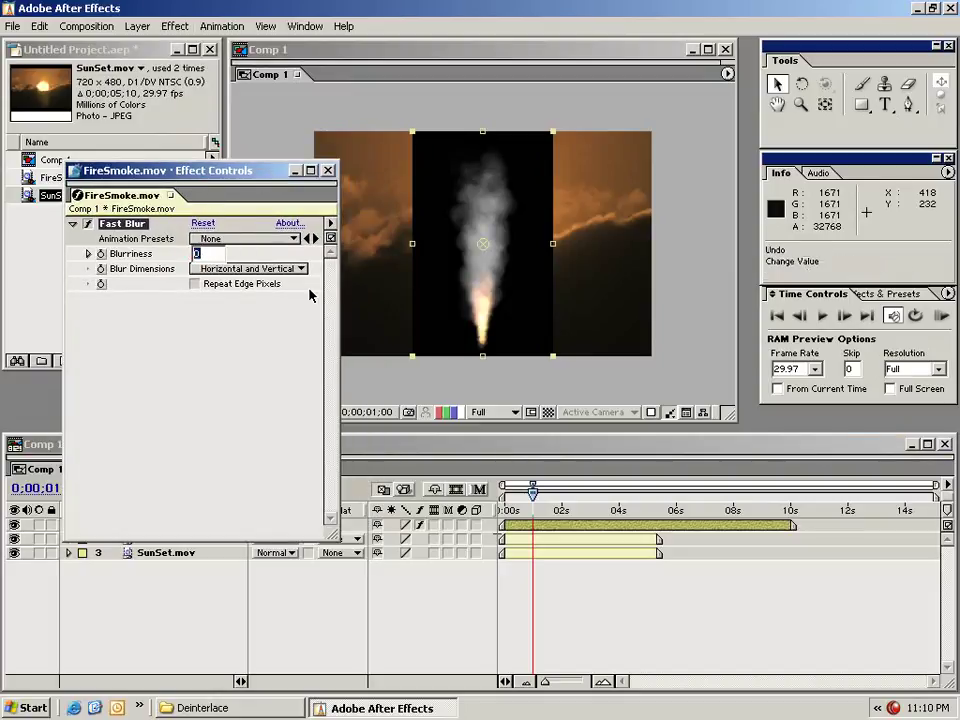
text(50)
key(Return)
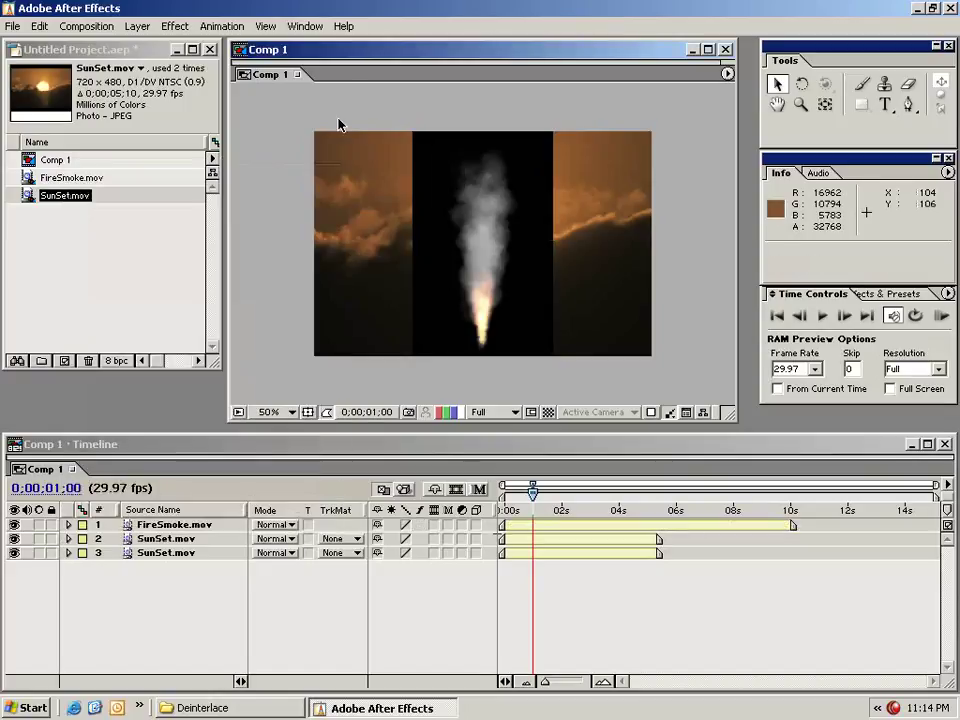
Step: Add a text layer near the comp's top-left that reads 'test'
click(886, 106)
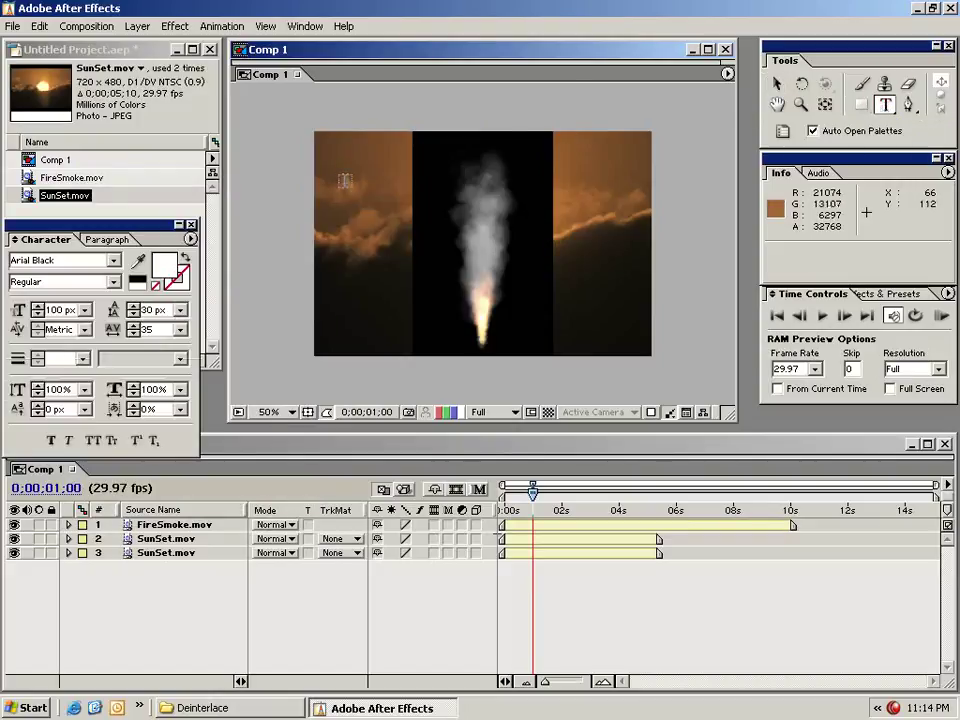
click(370, 206)
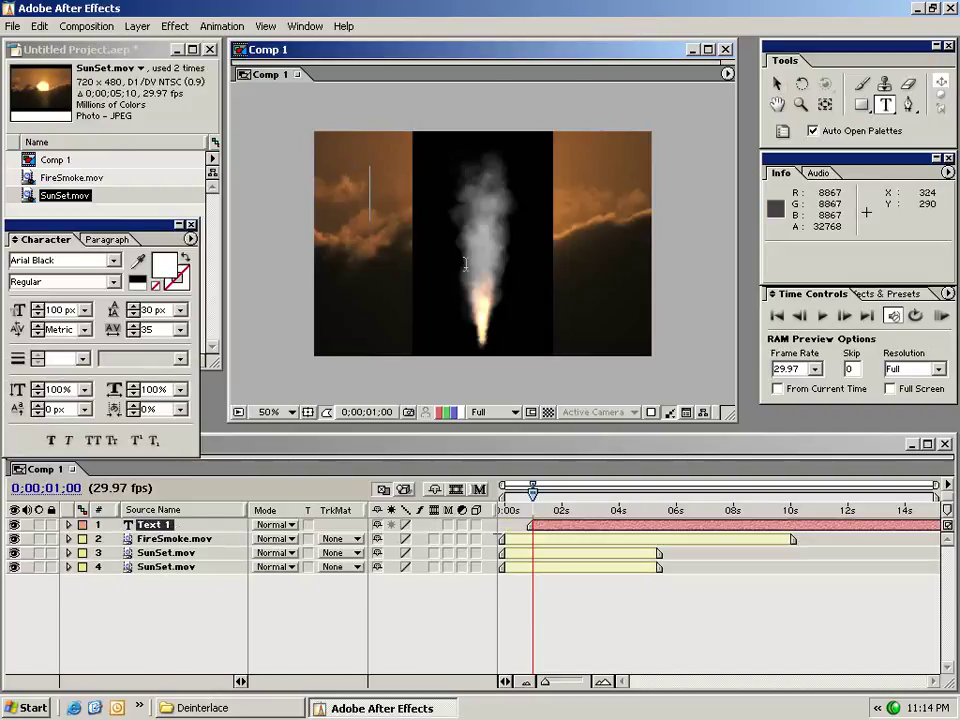
text(test)
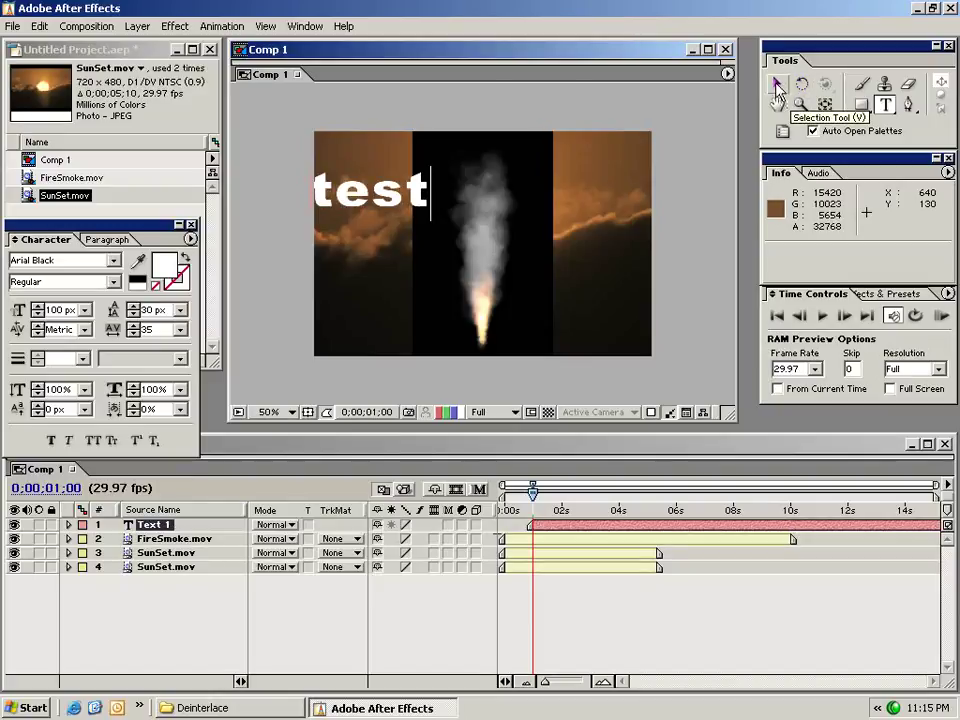
Step: Move the test text to the comp centre, undoing each attempt to scale it larger
click(777, 86)
drag(368, 198, 429, 249)
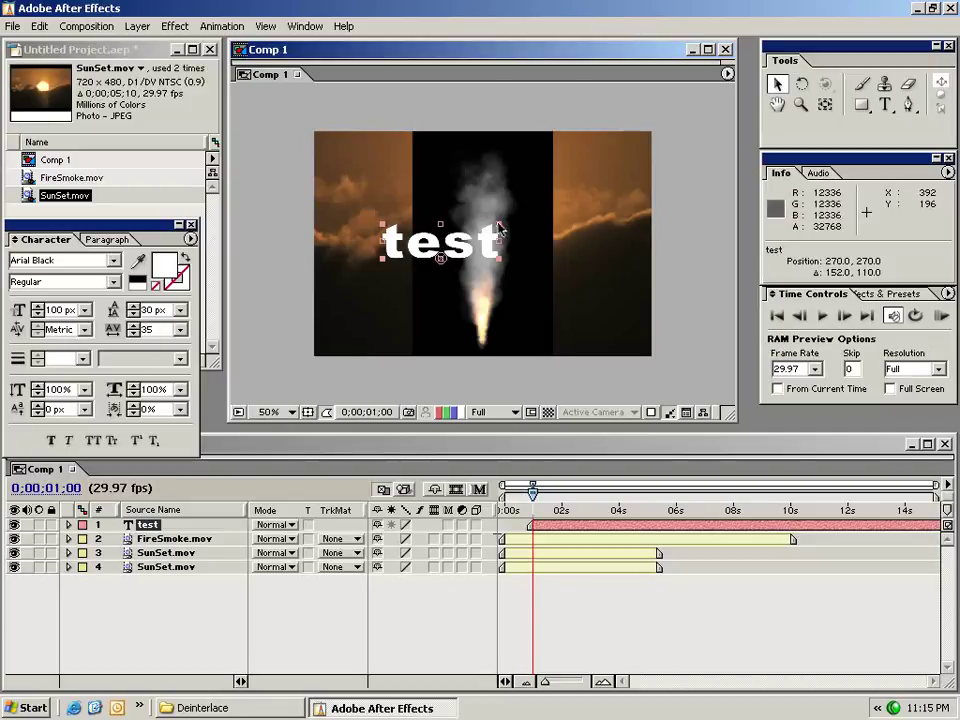
drag(503, 232, 528, 193)
key(ctrl+z)
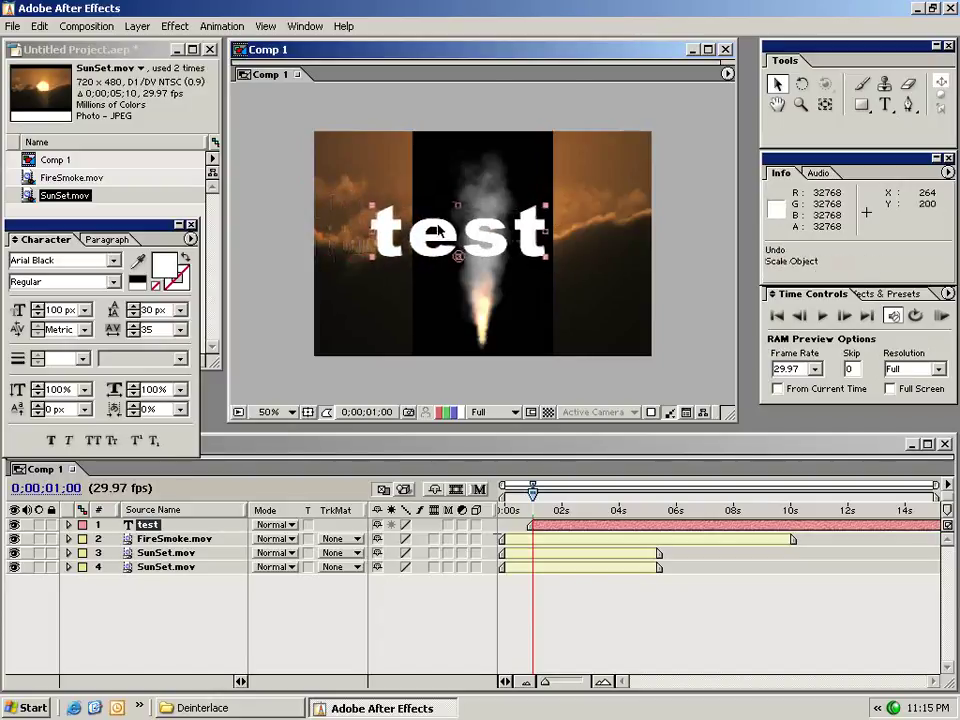
key(period)
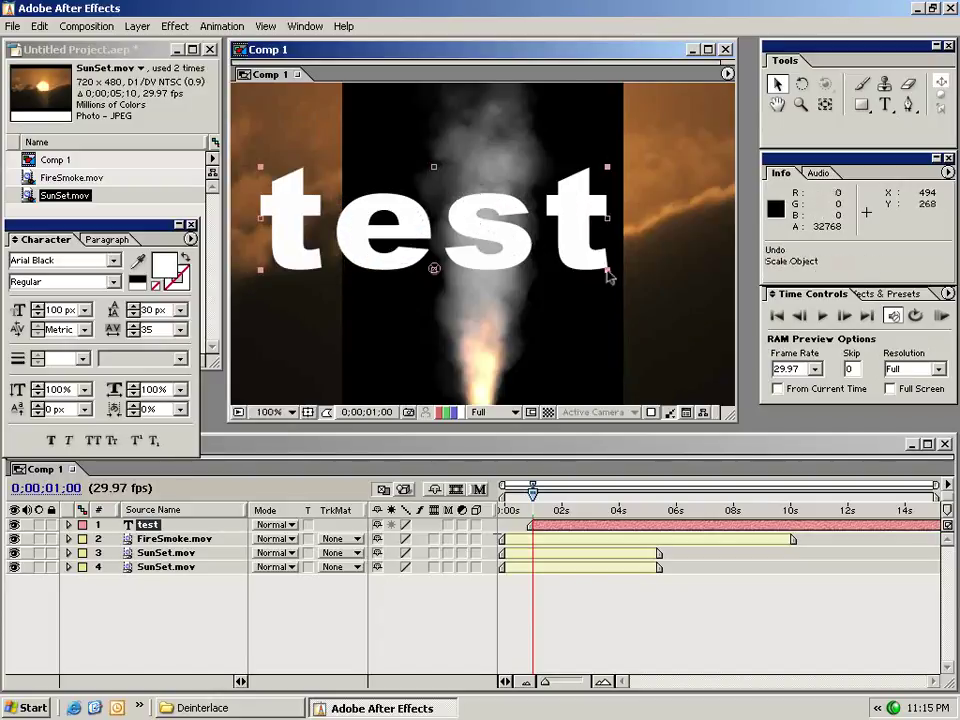
drag(608, 277, 911, 418)
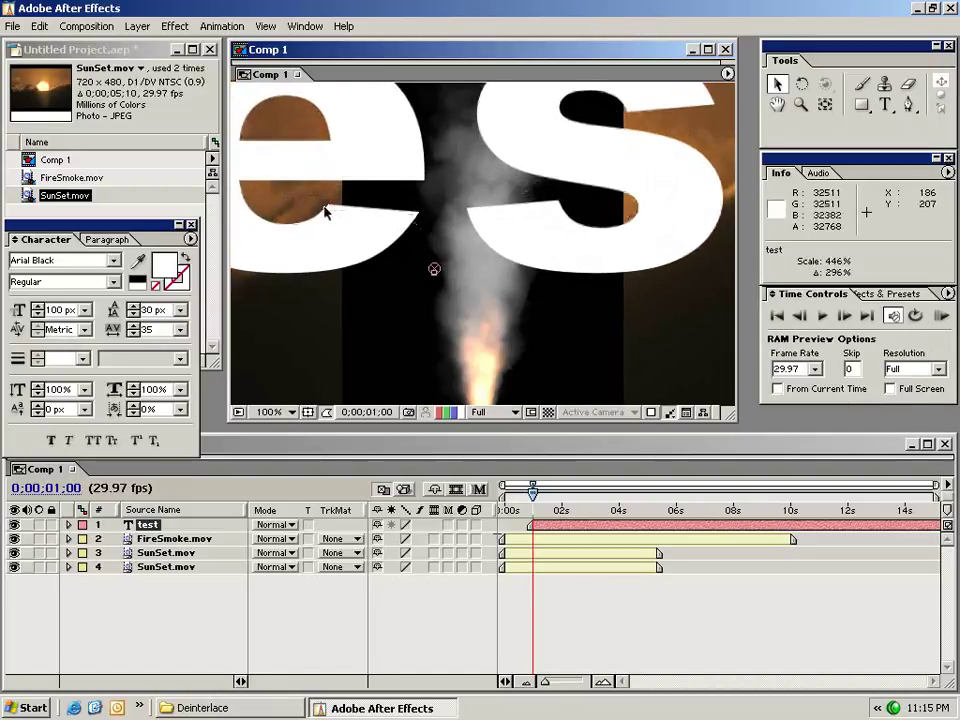
key(comma)
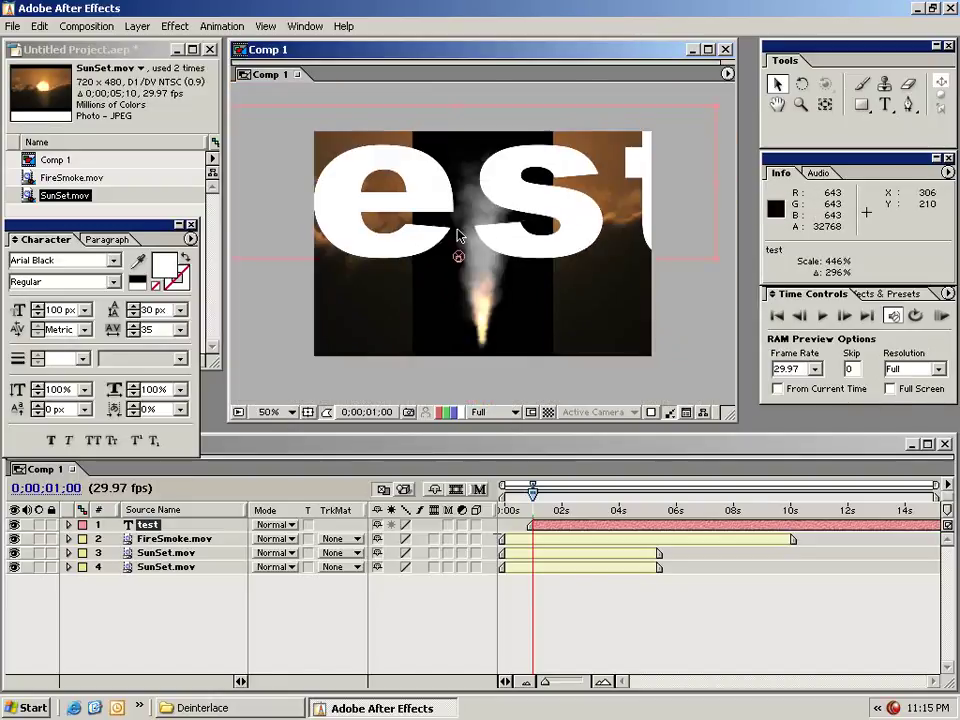
key(ctrl+z)
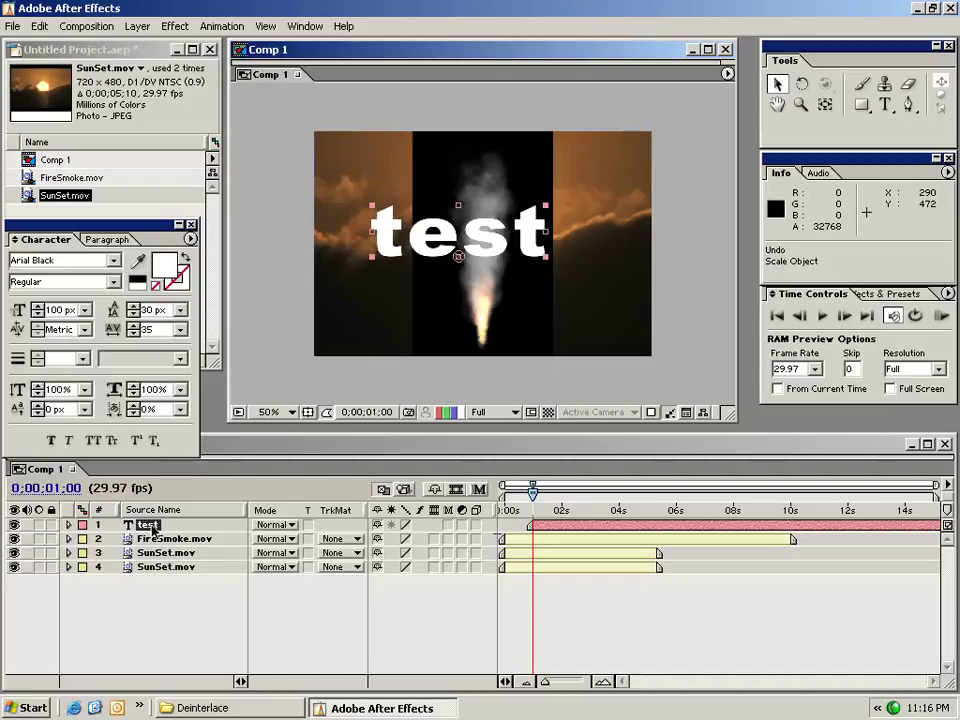
Step: Scrub the test layer's Scale and Rotation, then reset its transform to 360, 240, 100%, 0°
drag(427, 244, 441, 252)
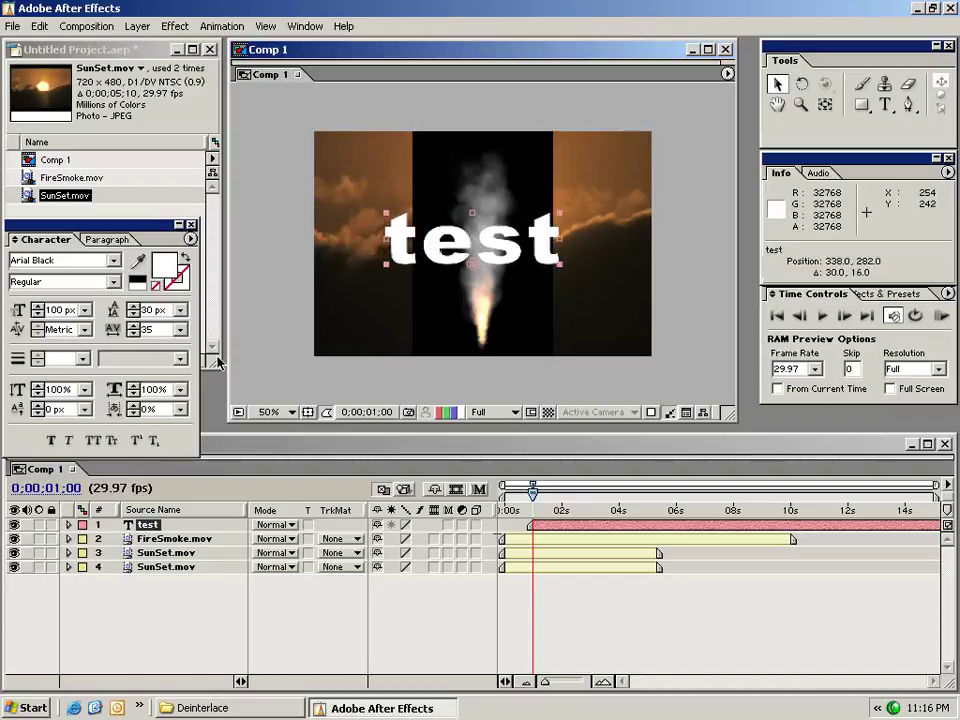
click(69, 525)
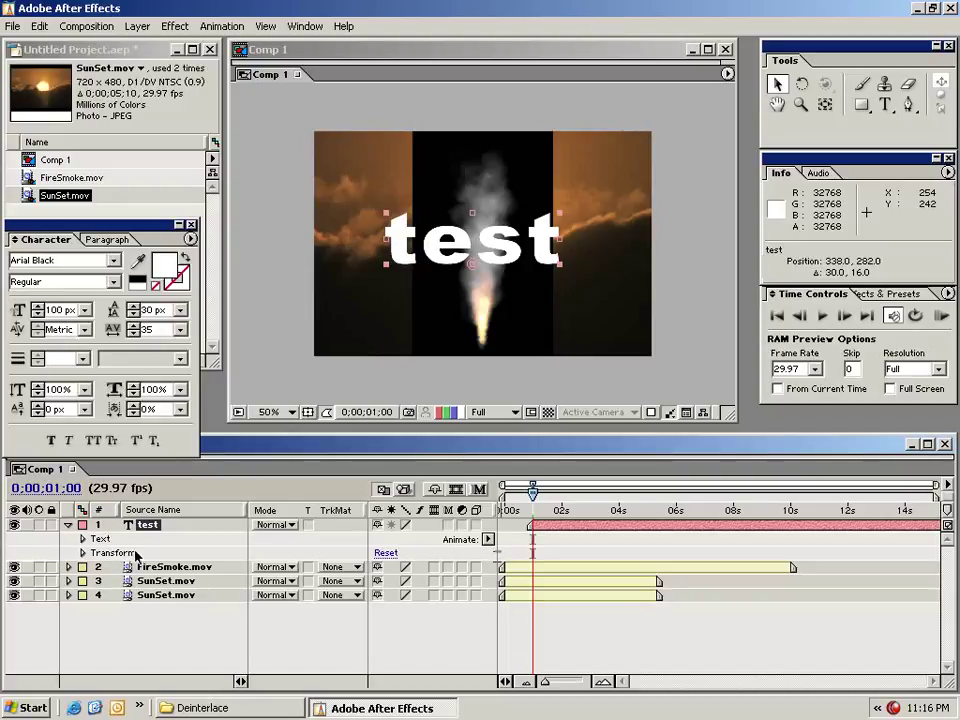
click(82, 553)
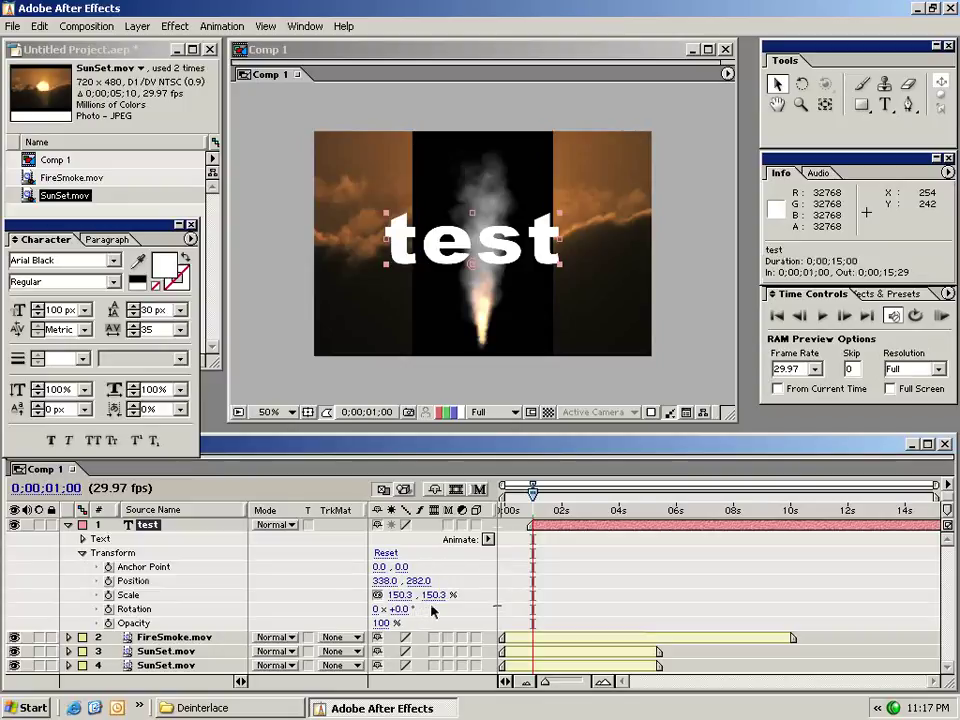
drag(435, 597, 354, 557)
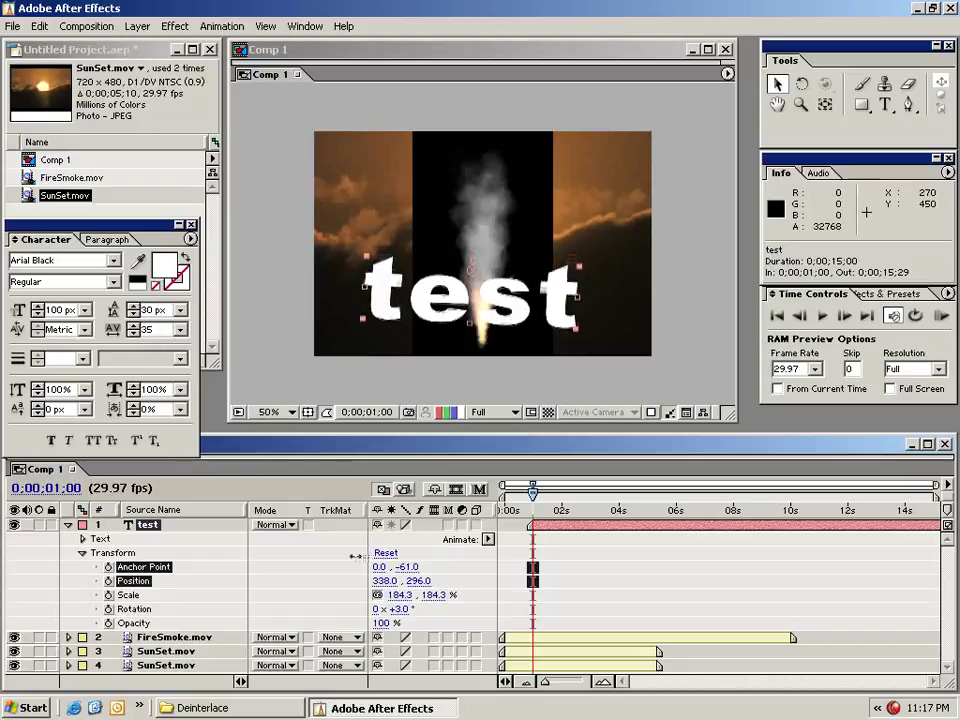
drag(436, 600, 418, 557)
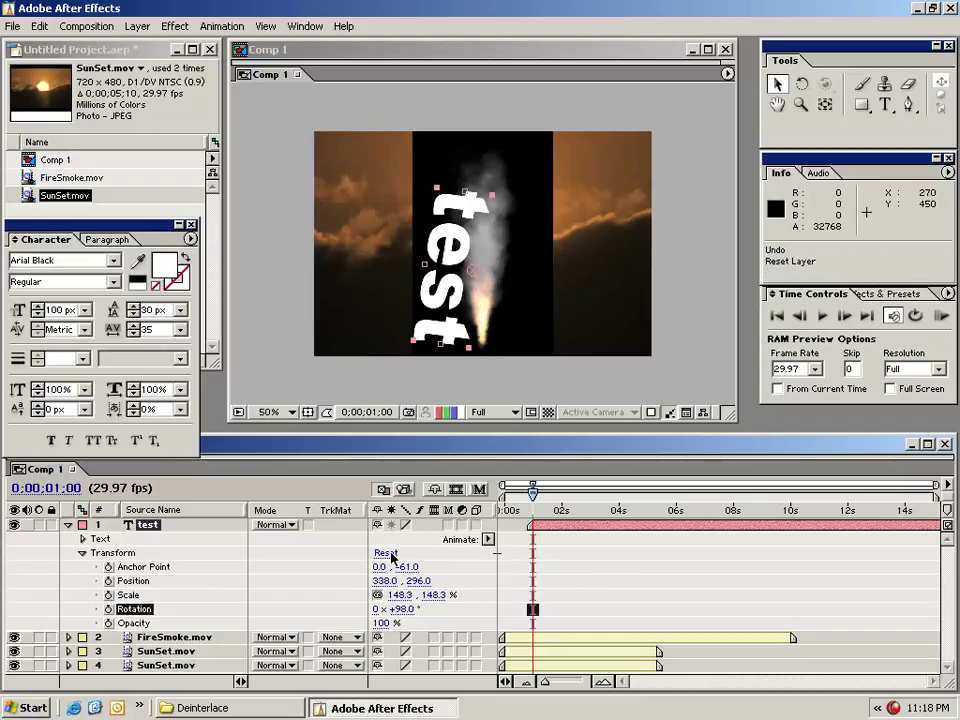
click(386, 553)
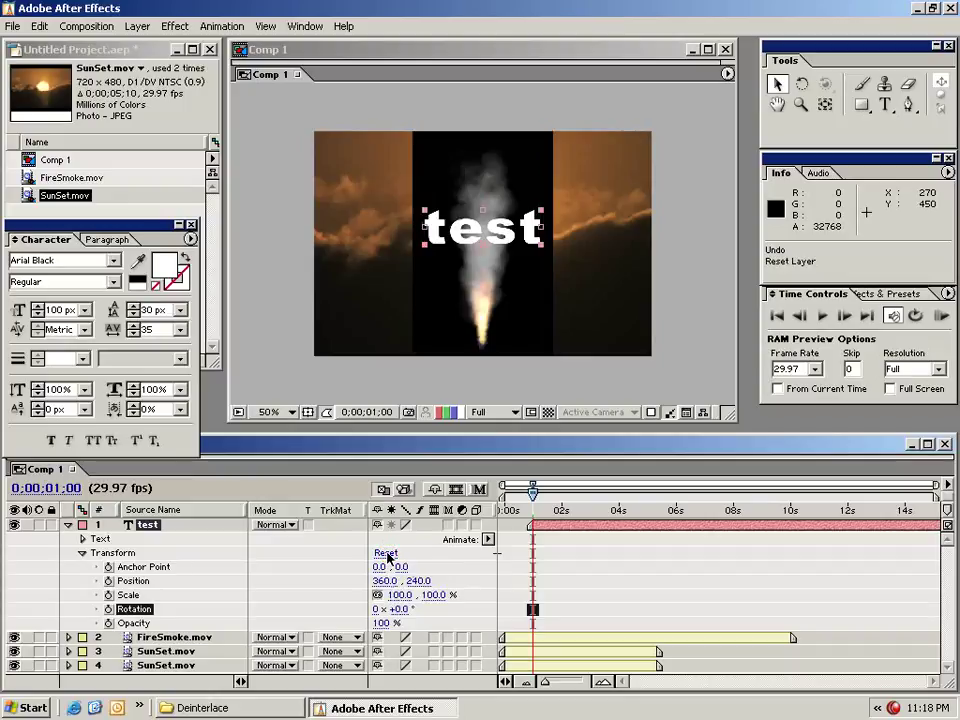
click(548, 557)
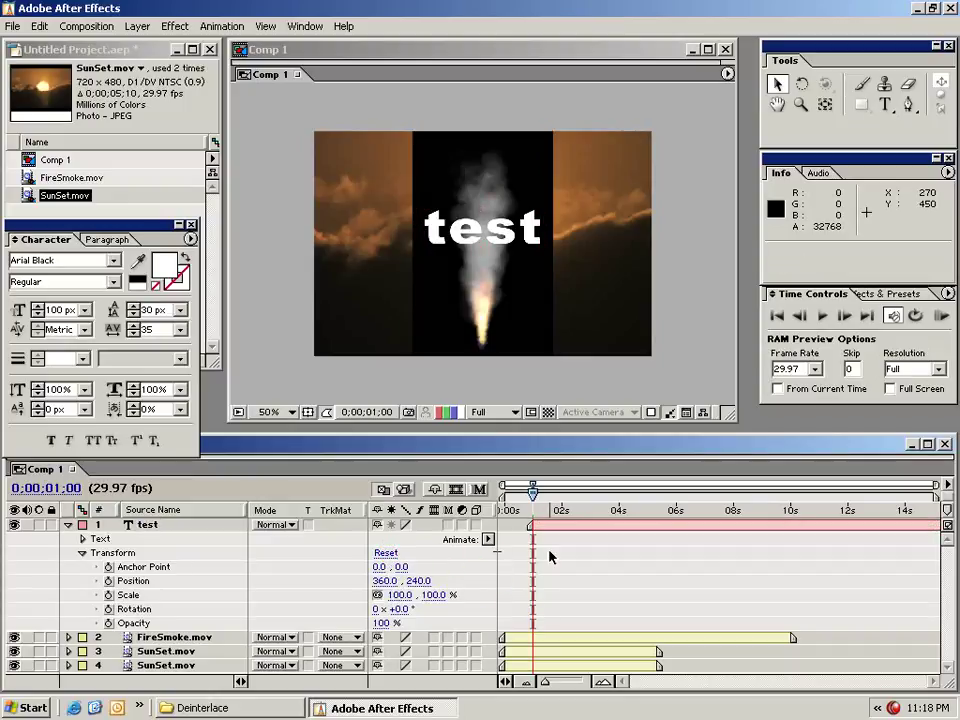
Step: Move the test text off the comp's left edge
click(526, 238)
drag(526, 238, 304, 246)
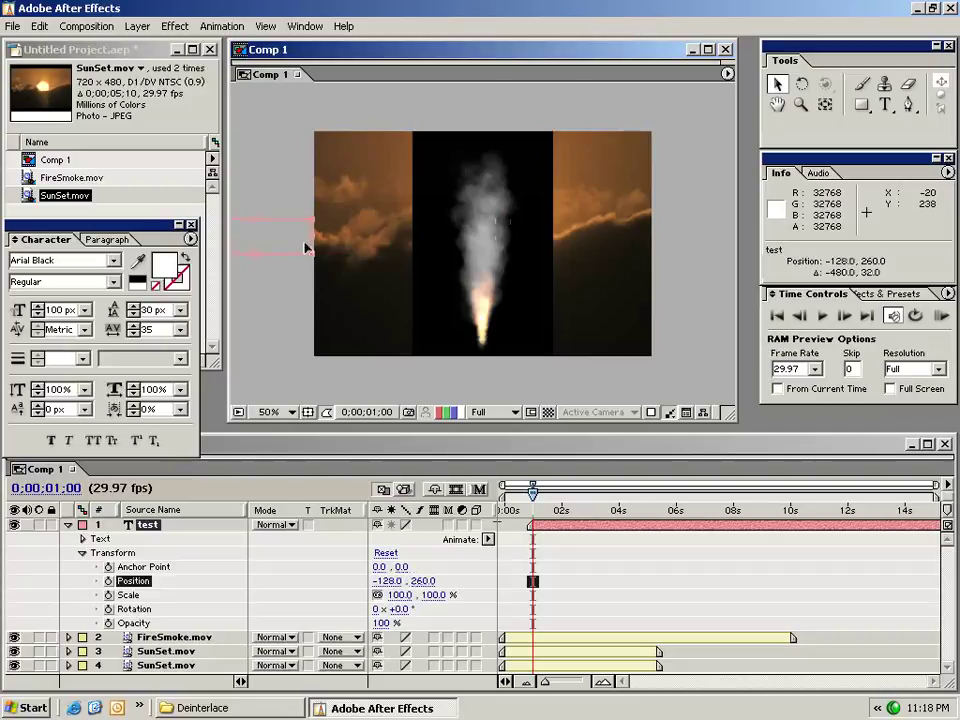
click(553, 535)
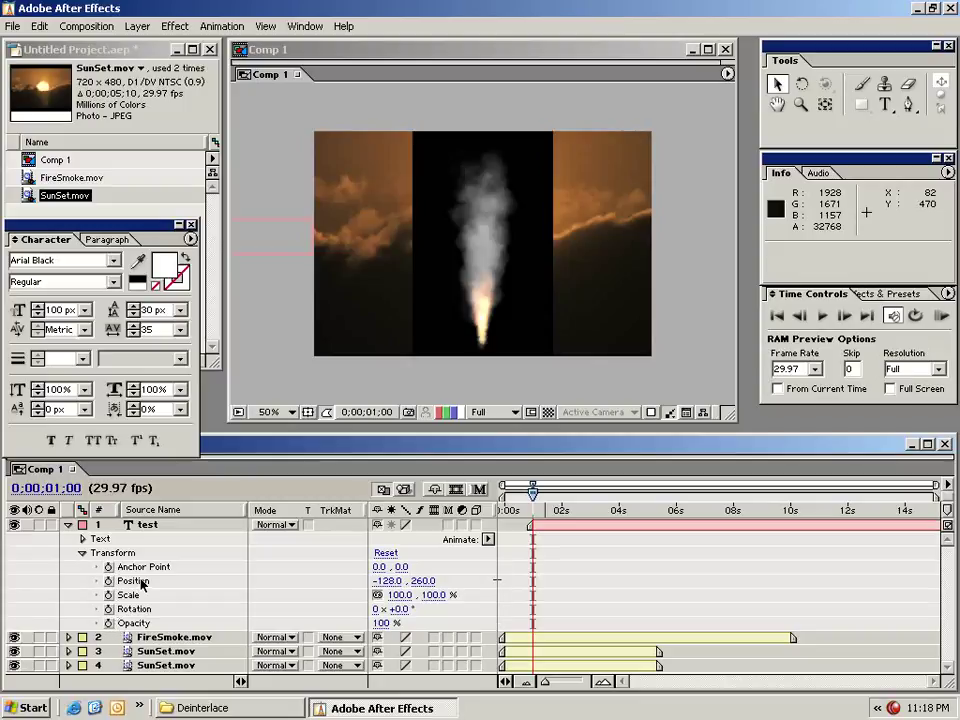
Step: Keyframe Position at 0;00;01;00 and at 0;00;02;19 with the text past the right edge at 884, 256
click(109, 582)
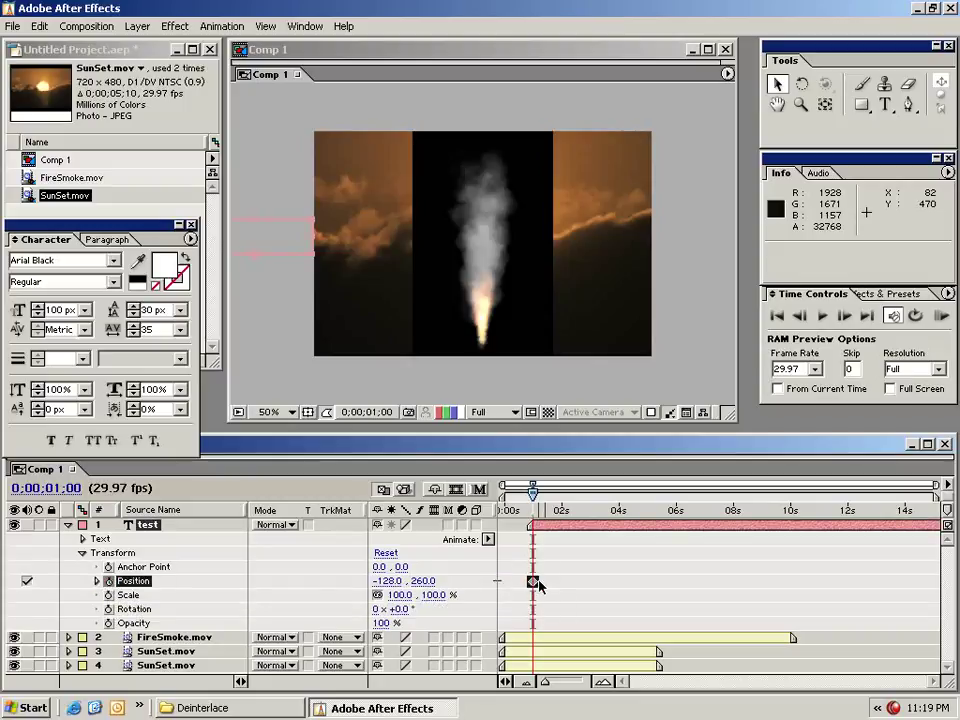
drag(533, 499, 580, 498)
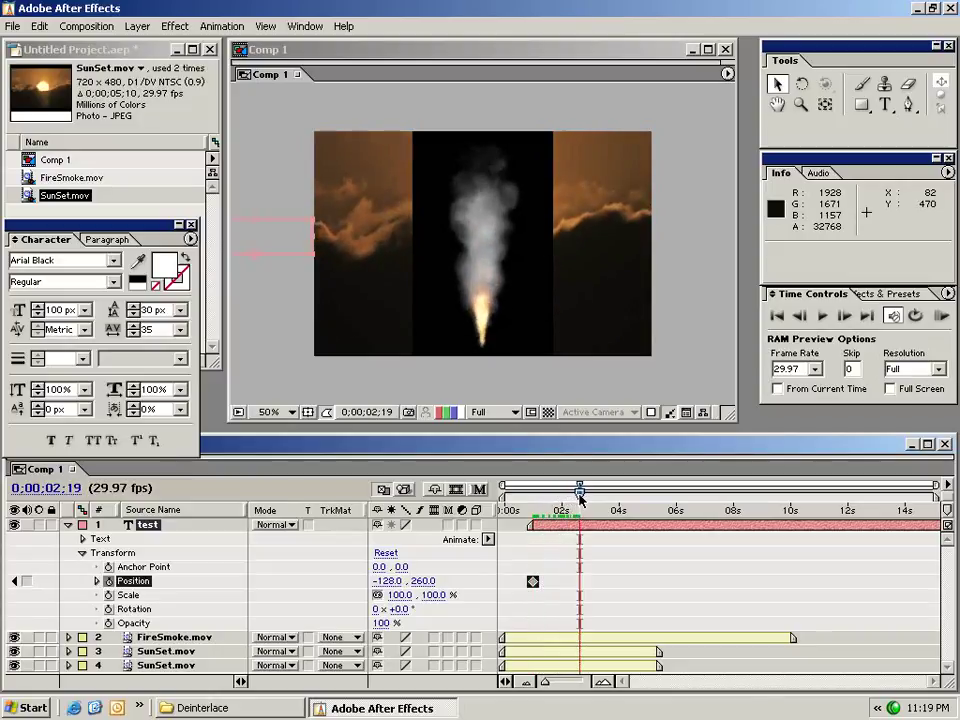
drag(249, 248, 716, 240)
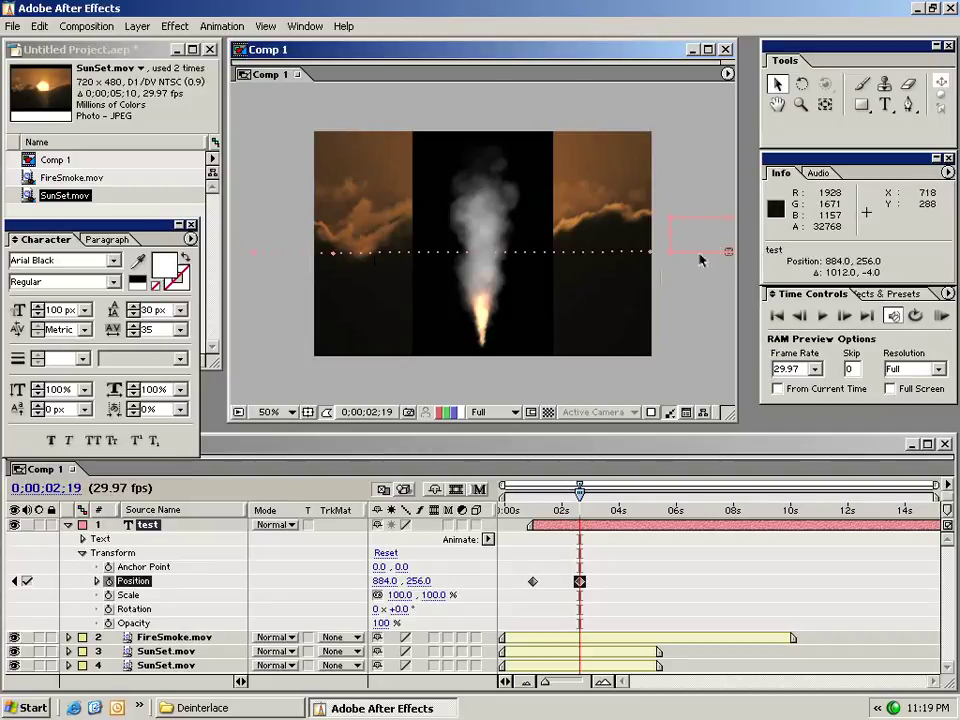
drag(580, 497, 555, 498)
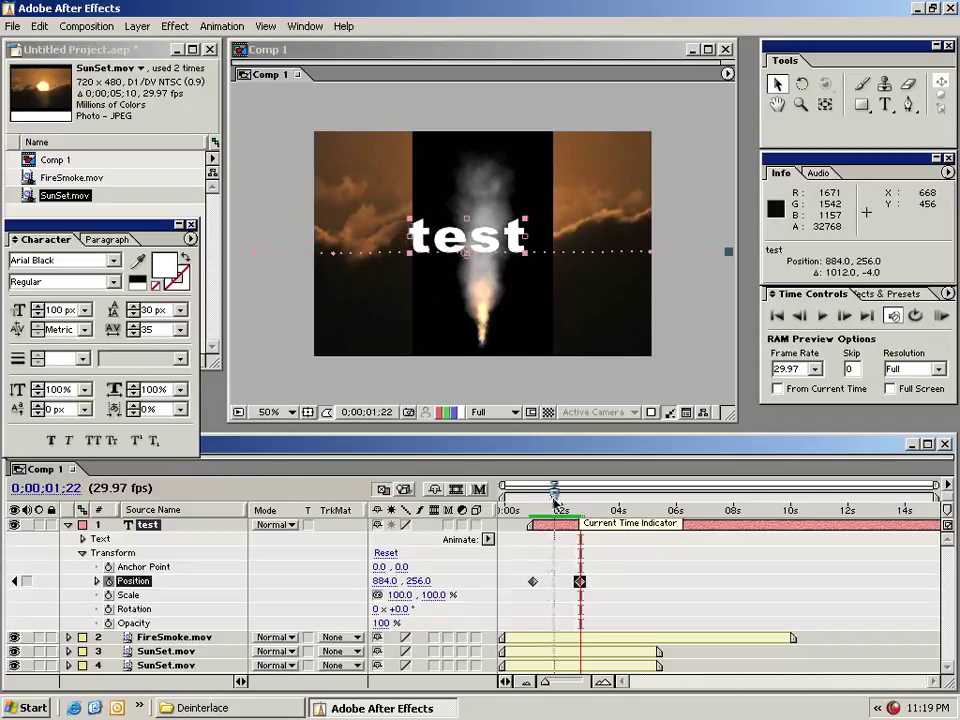
Step: Enable motion blur for the test text layer and delete its keyframes, leaving it static at -128, 260
click(448, 525)
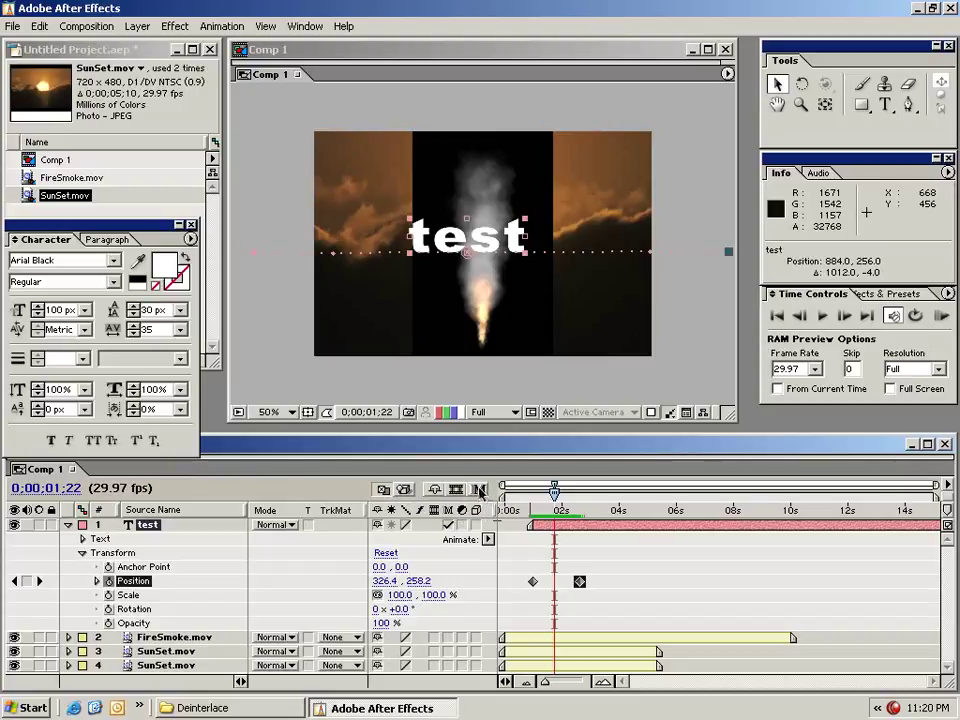
click(479, 490)
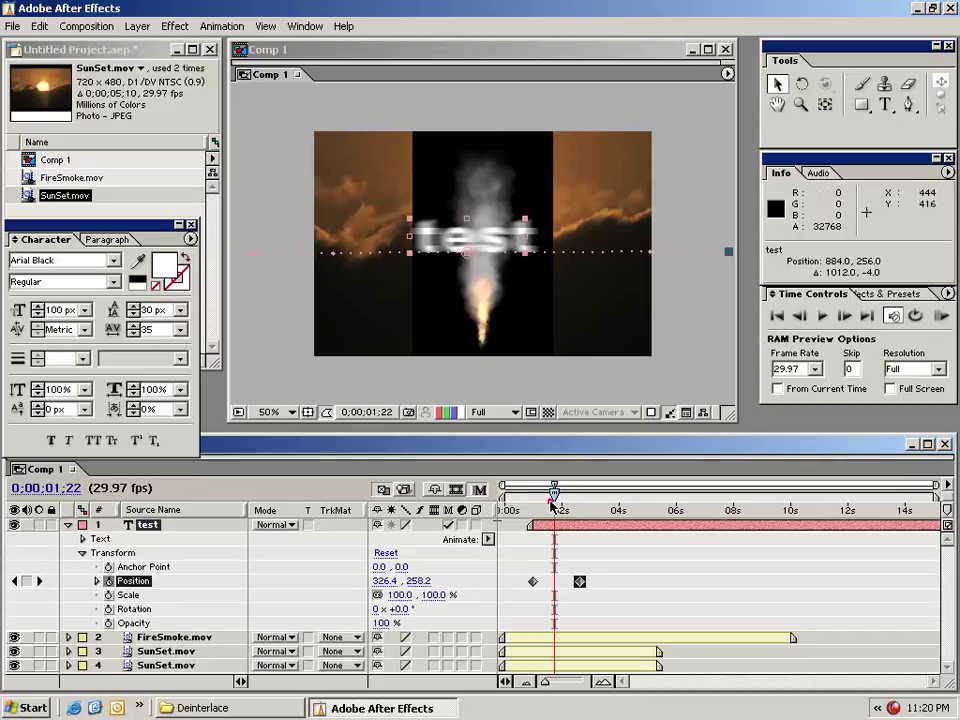
mouse_move(551, 503)
mouse_down()
mouse_move(540, 501)
mouse_move(578, 503)
mouse_move(545, 502)
mouse_move(558, 504)
mouse_up()
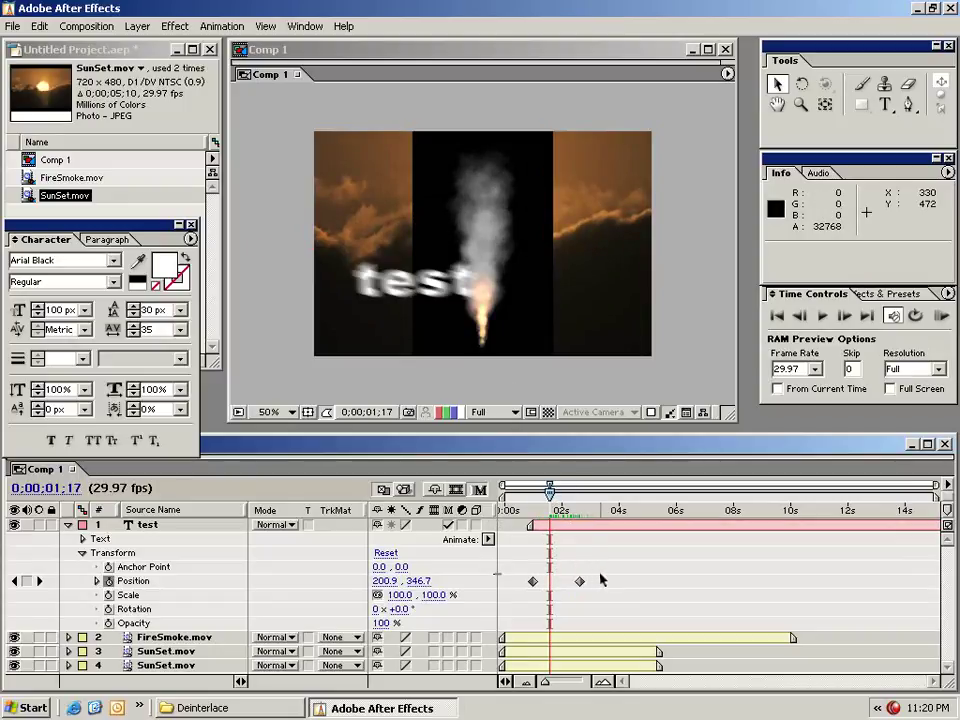
drag(626, 557, 513, 605)
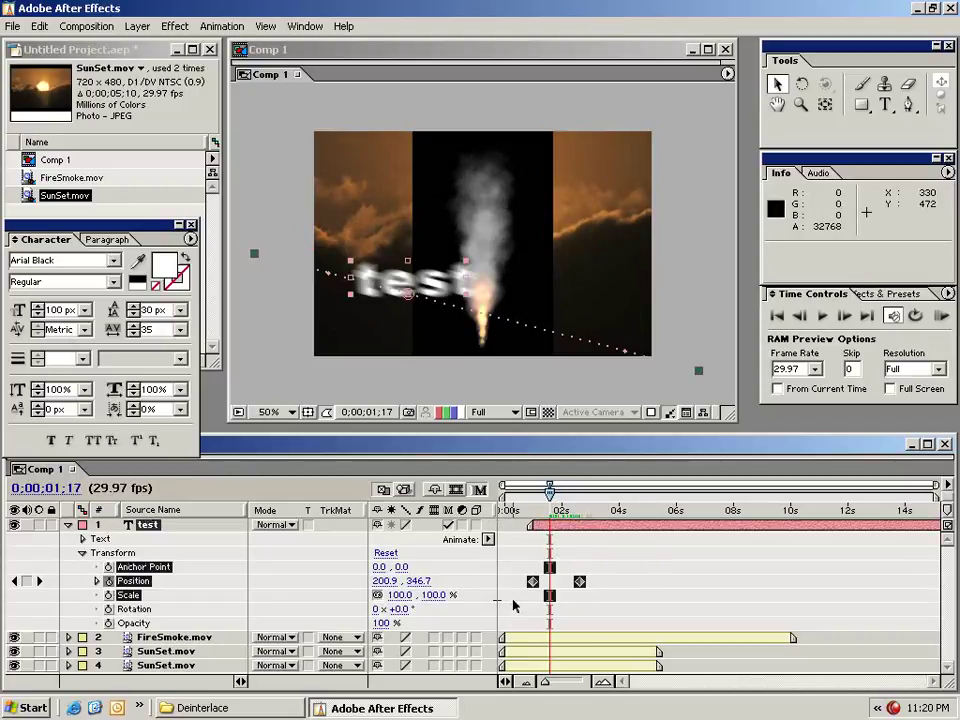
key(Delete)
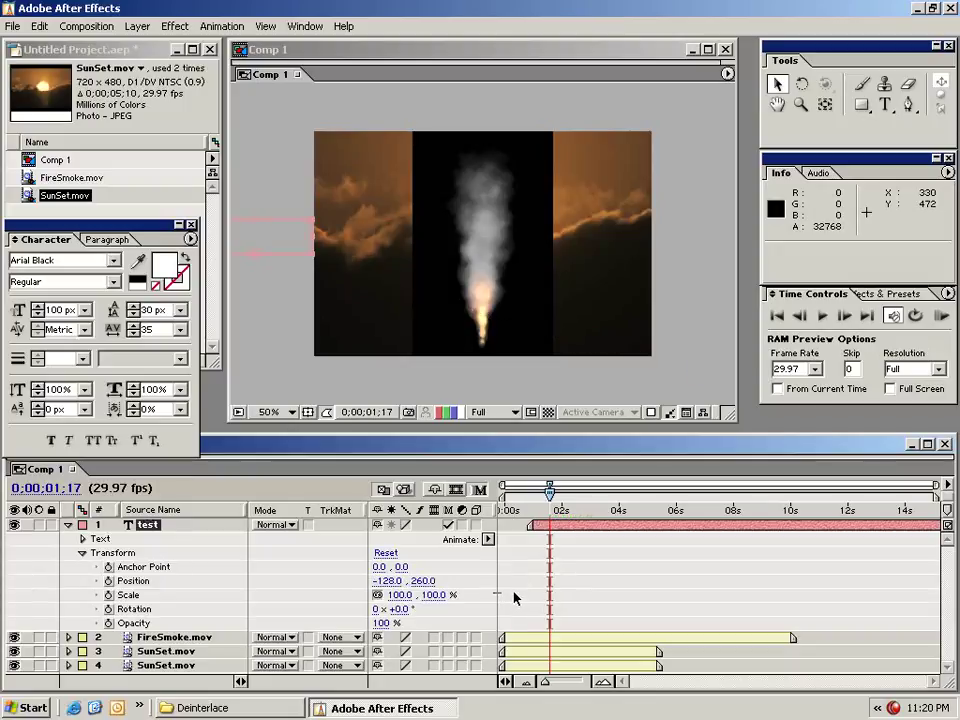
Step: Reset the test text's transform to centre it and set a 0% Opacity keyframe at about 1 second
click(382, 554)
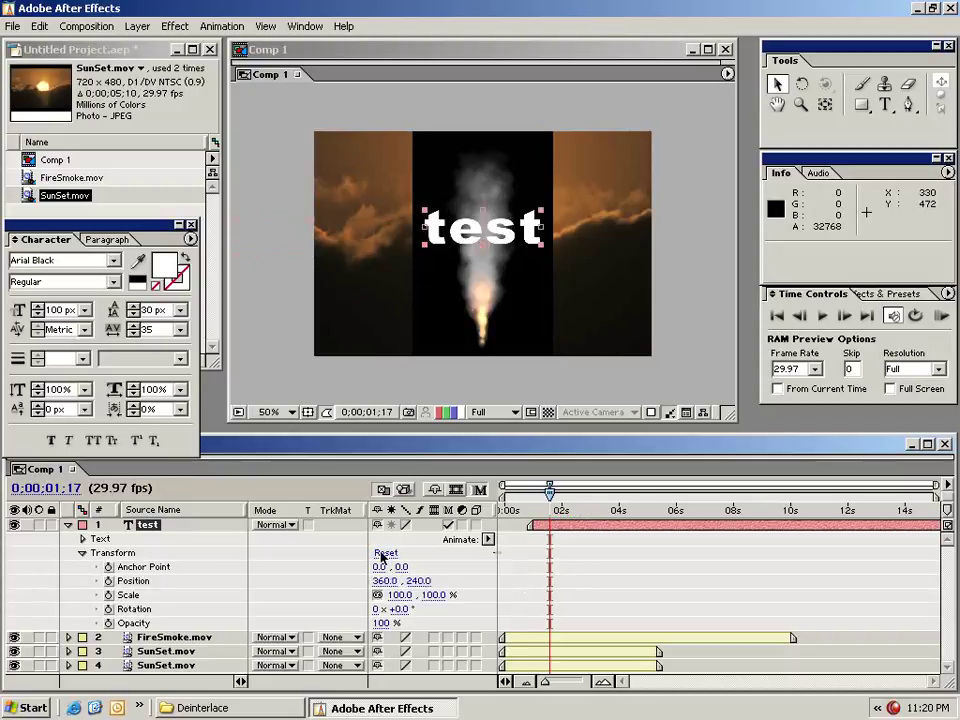
click(533, 513)
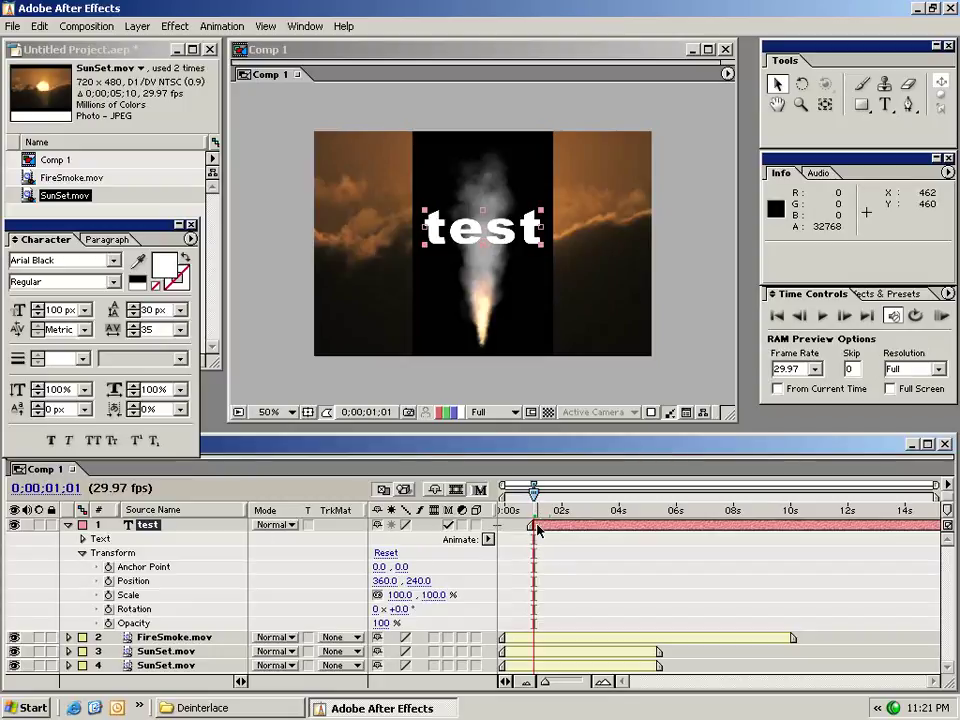
click(110, 624)
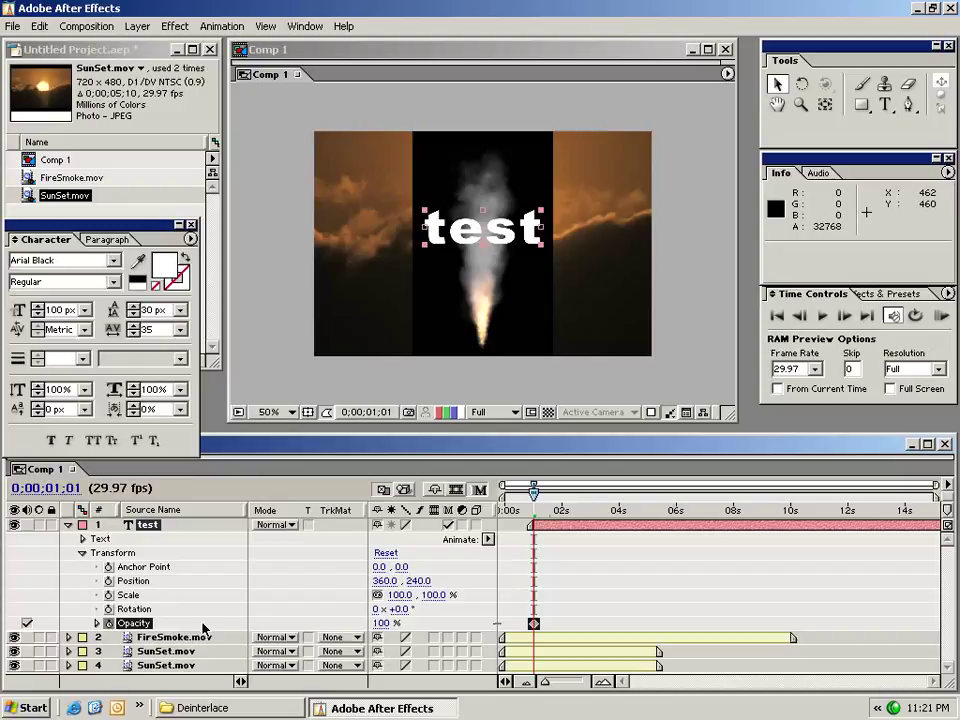
click(385, 624)
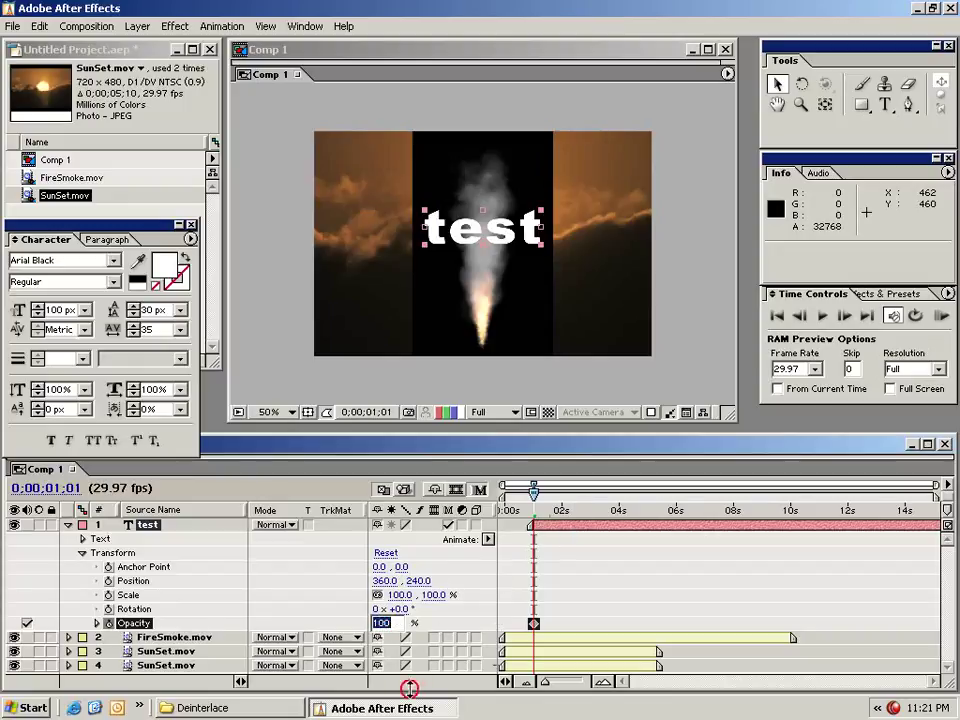
key(Return)
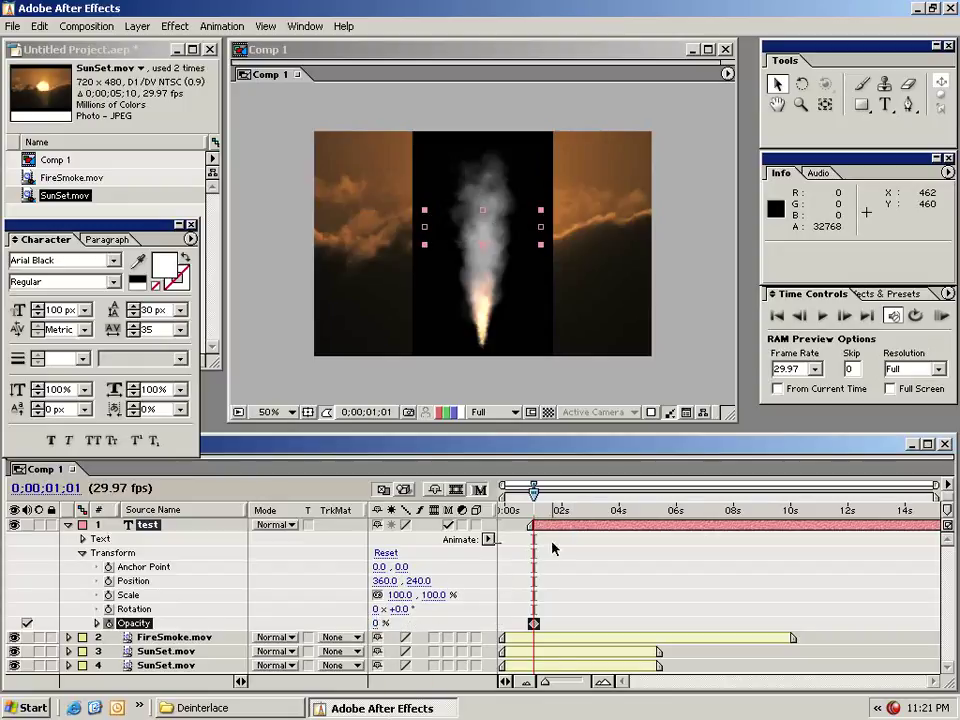
Step: Add a 100% Opacity keyframe at about 2 seconds and preview the fade-in
drag(531, 510, 563, 513)
drag(377, 623, 540, 616)
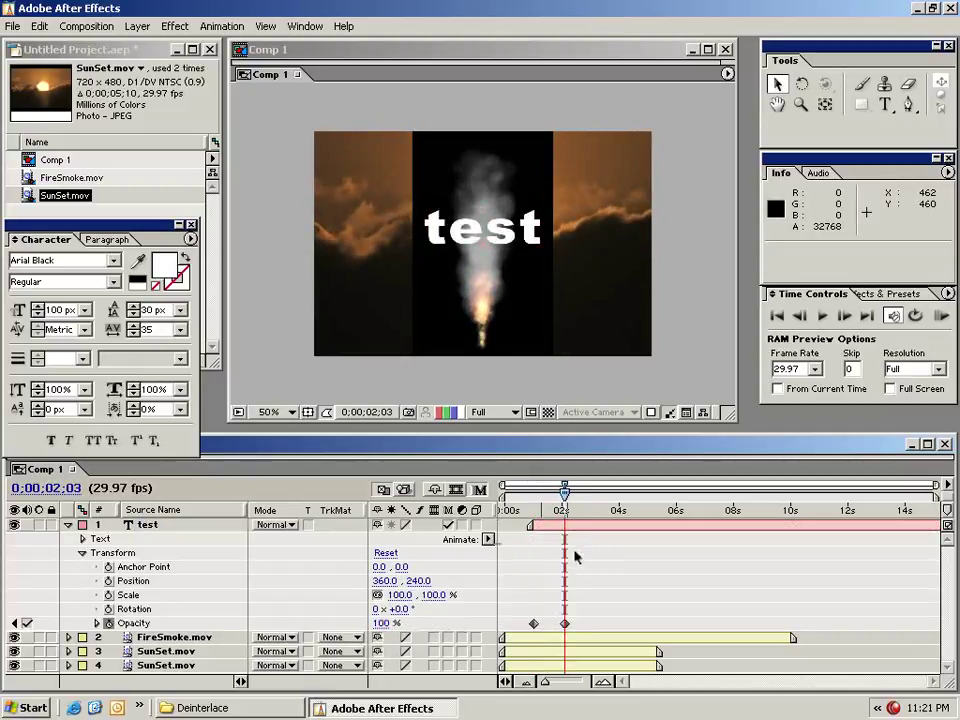
drag(529, 509, 566, 509)
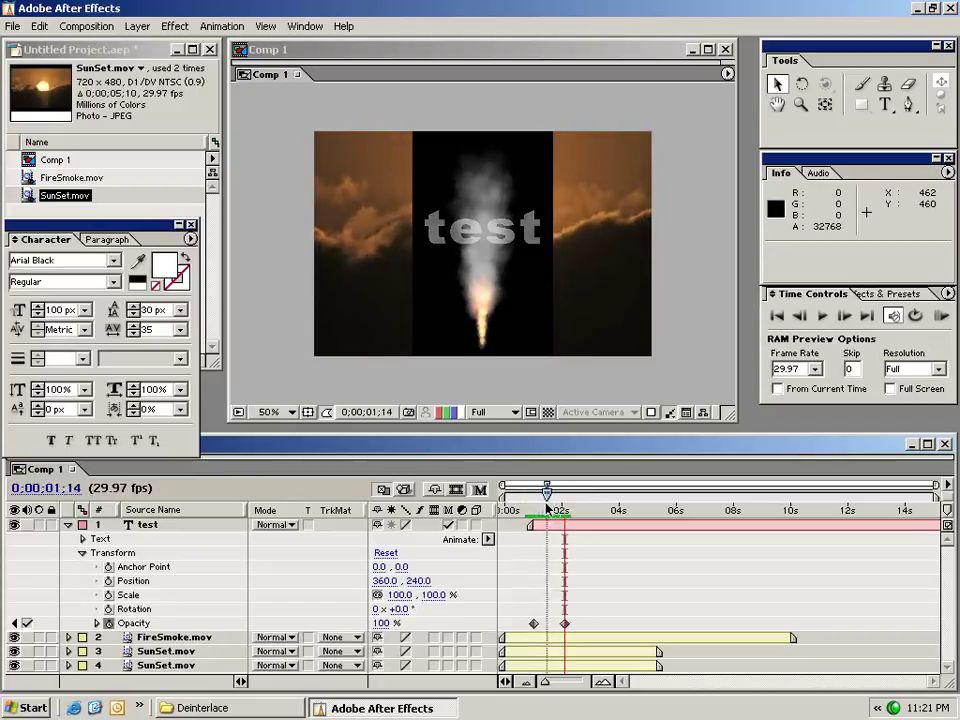
drag(547, 508, 586, 508)
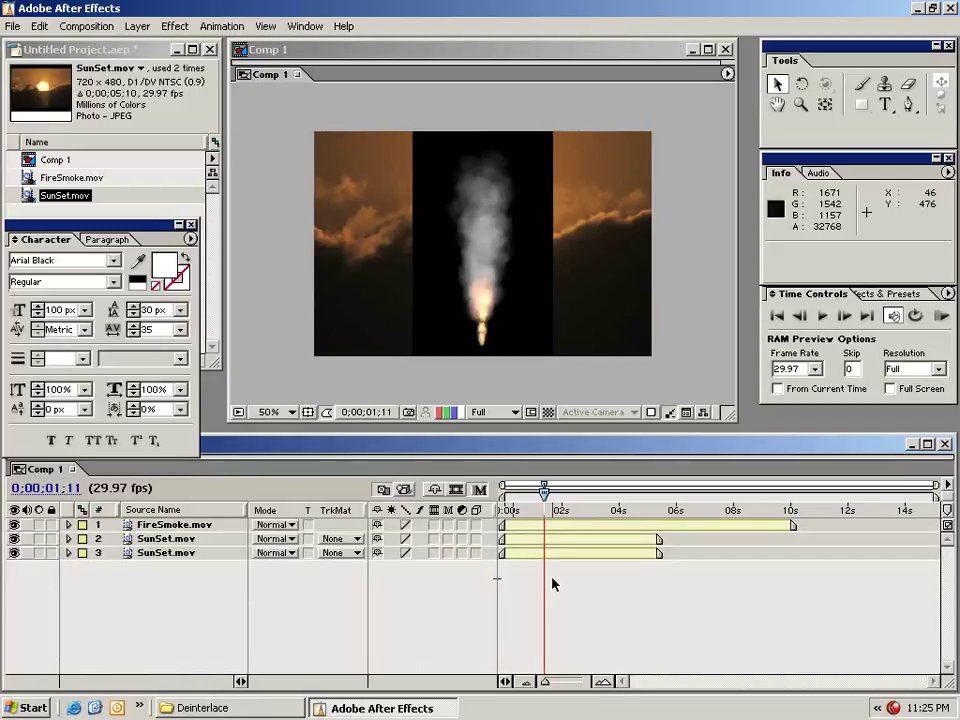
Step: Drag FireSmoke.mov right out of frame to 876, 230, then select SunSet.mov layer 2
click(470, 310)
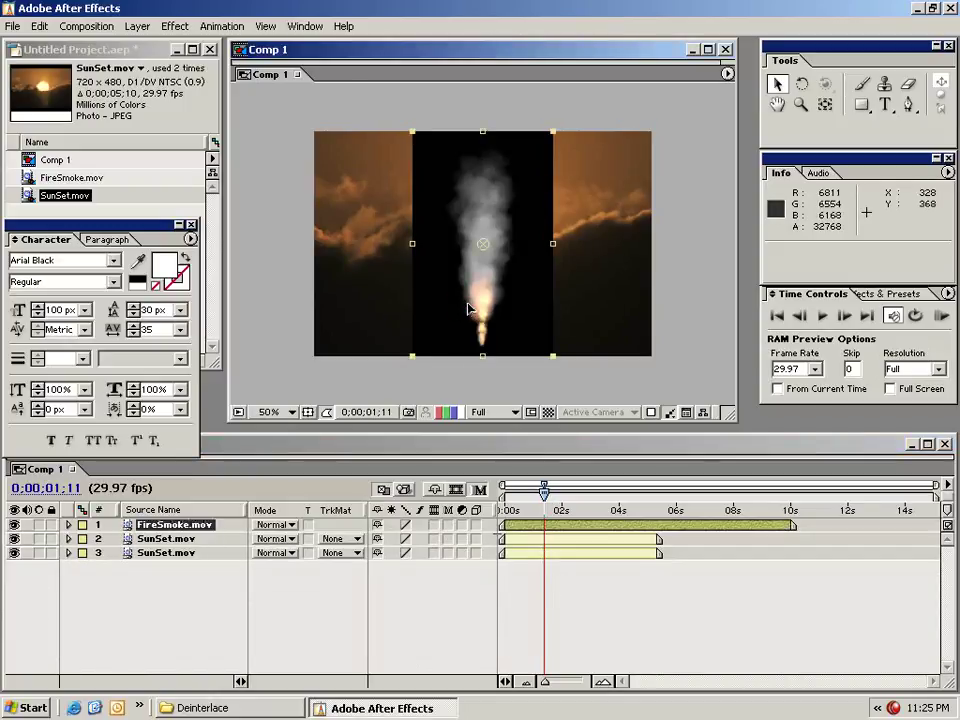
drag(456, 296, 697, 295)
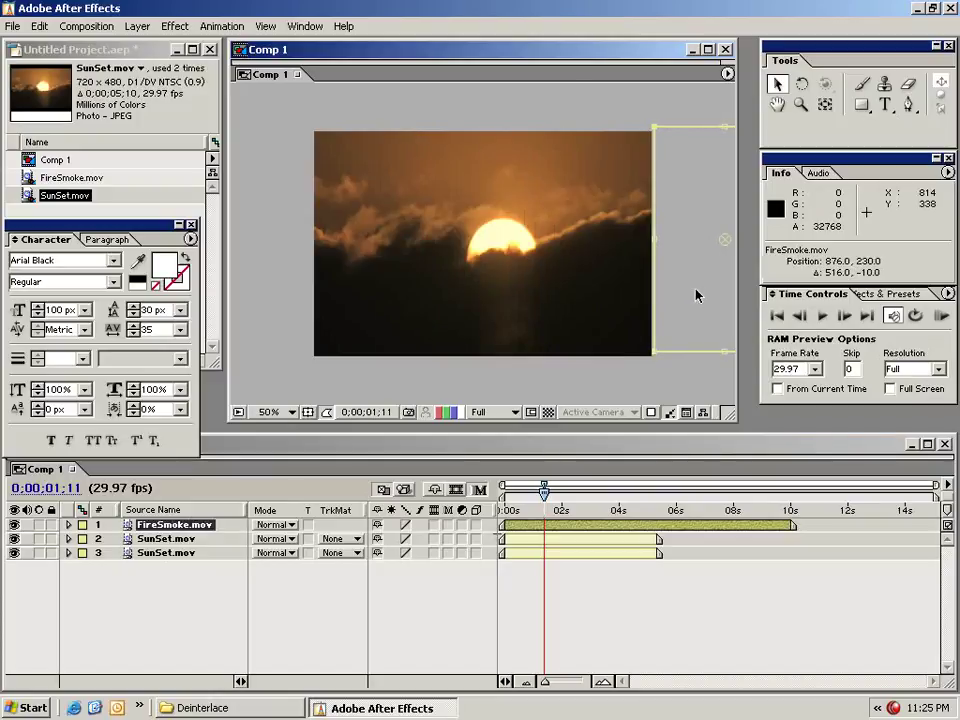
click(173, 539)
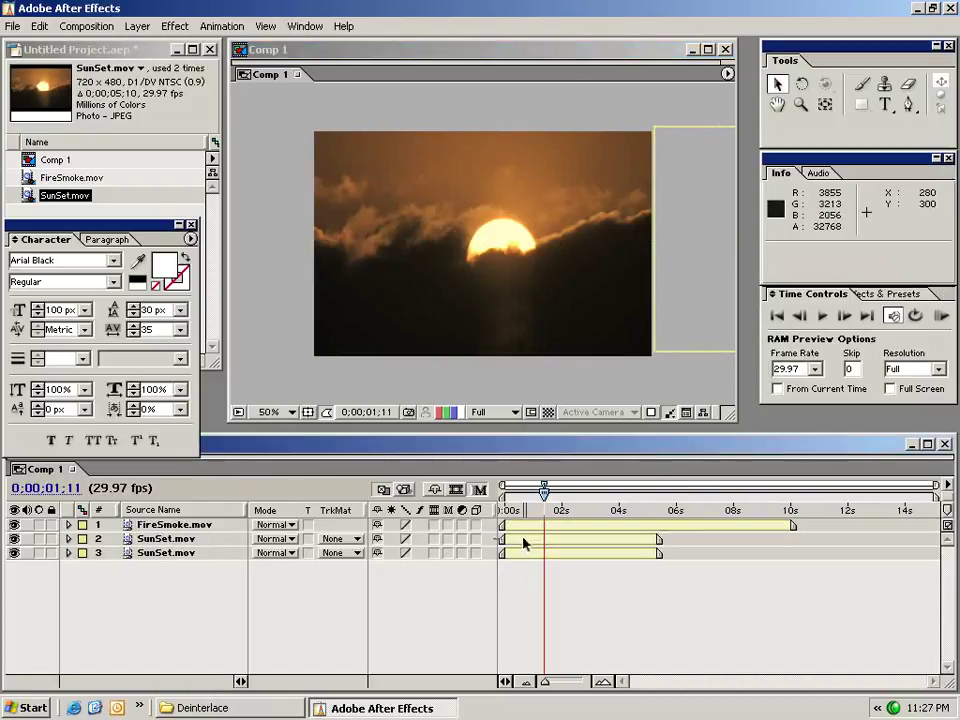
click(503, 541)
Step: Apply a Time Stretch factor of 50 to SunSet.mov layer 2 and preview the faster sunset
click(138, 27)
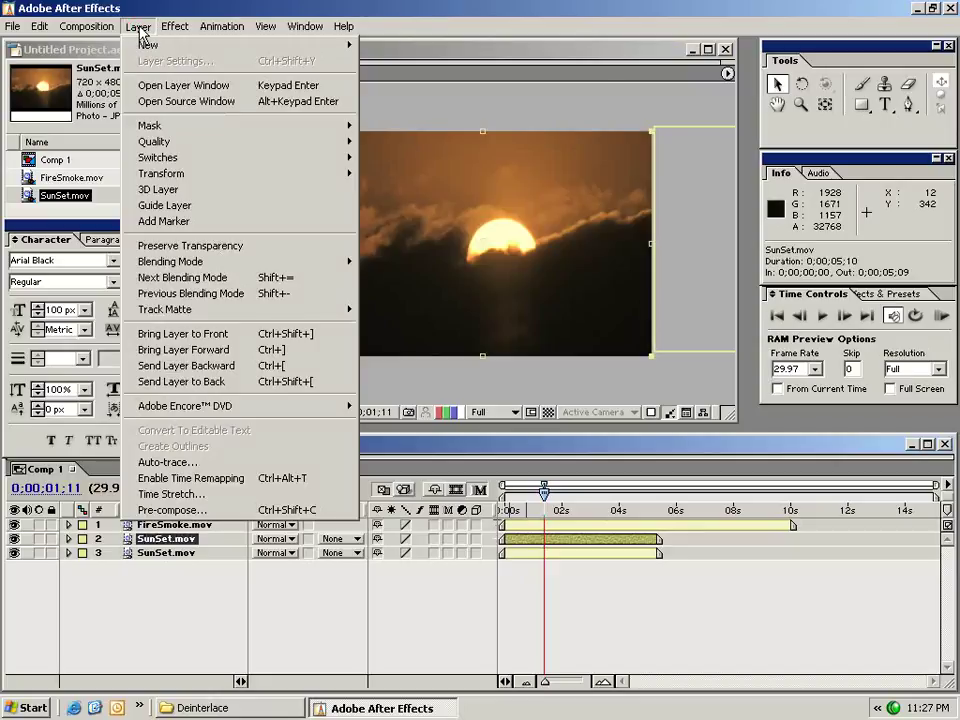
click(268, 503)
click(289, 462)
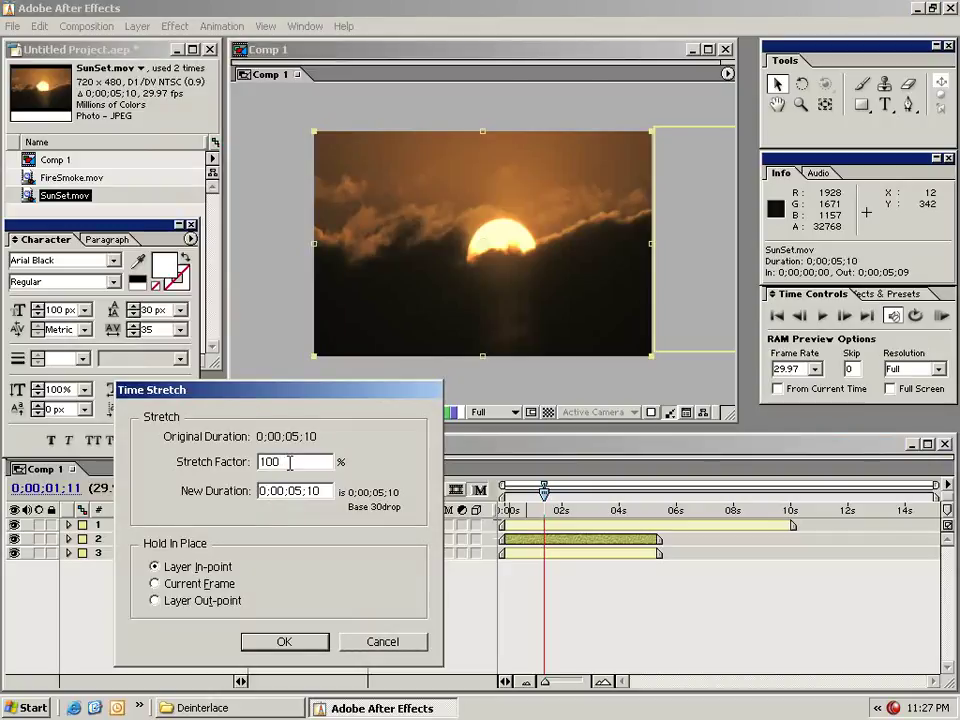
drag(303, 462, 263, 462)
text(50)
click(284, 641)
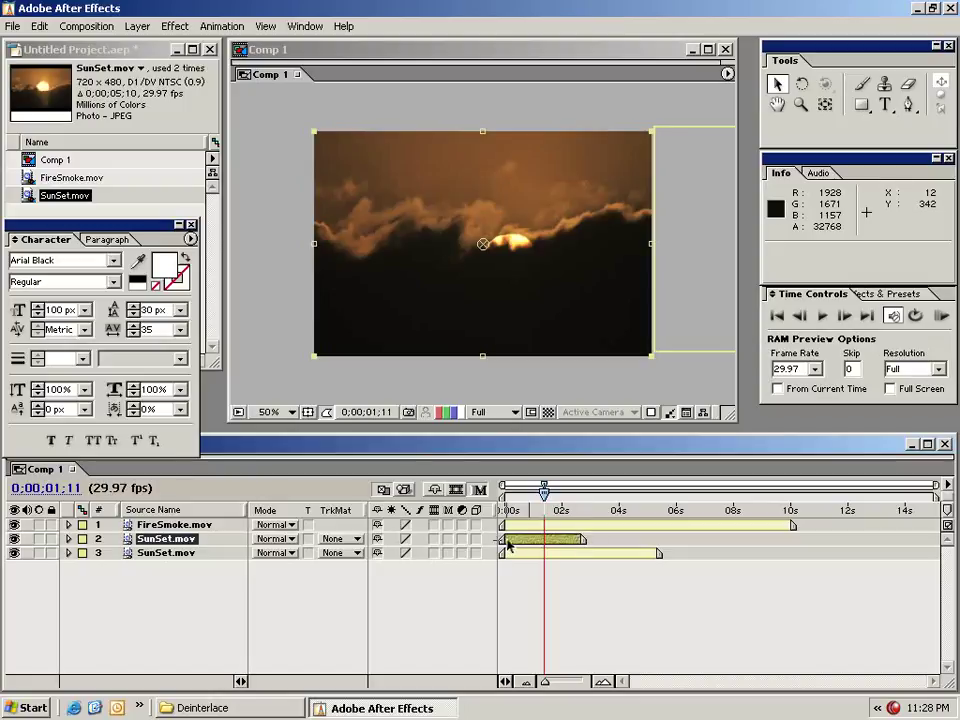
mouse_move(520, 510)
mouse_down()
mouse_move(508, 510)
mouse_move(577, 510)
mouse_move(508, 510)
mouse_move(571, 510)
mouse_move(528, 510)
mouse_up()
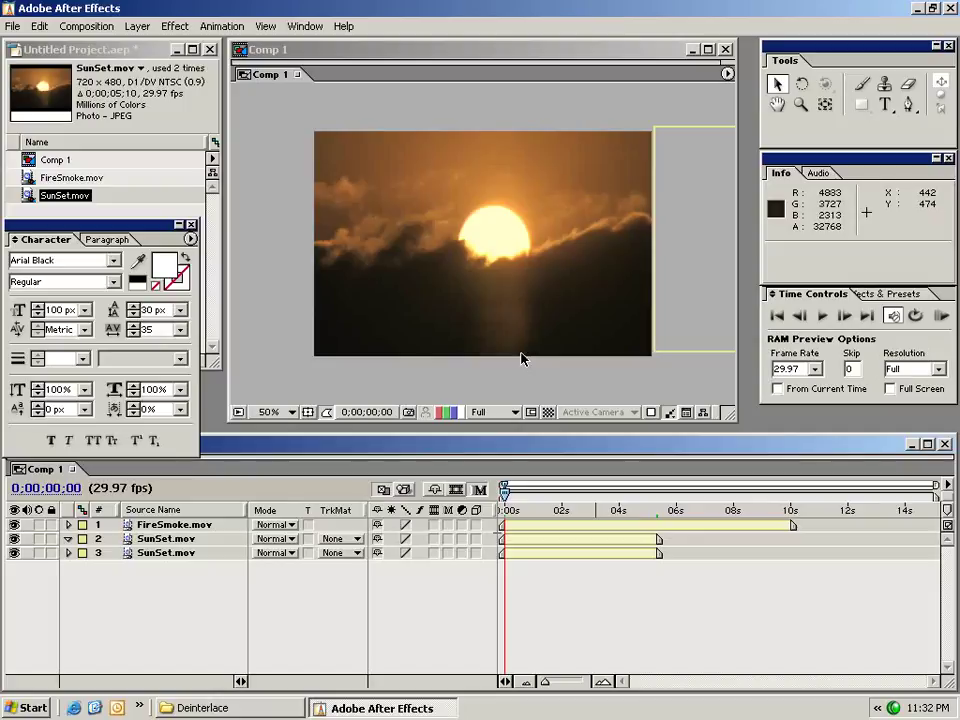
Step: Delete the bottom SunSet.mov layer and the FireSmoke.mov layer, then scrub back to the start
click(160, 555)
key(Delete)
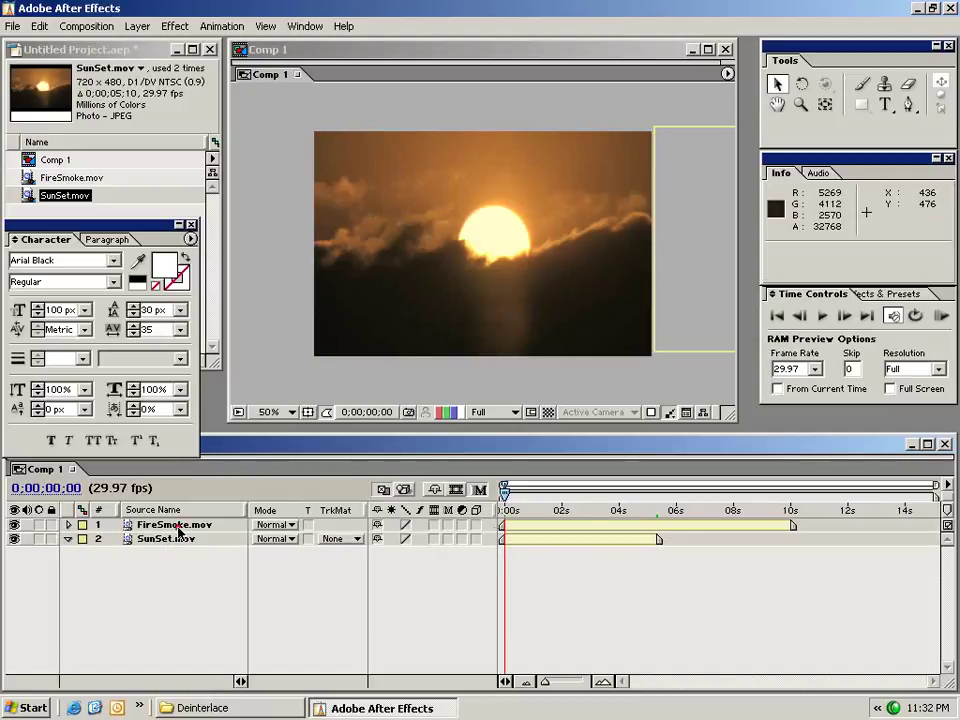
click(175, 525)
key(Delete)
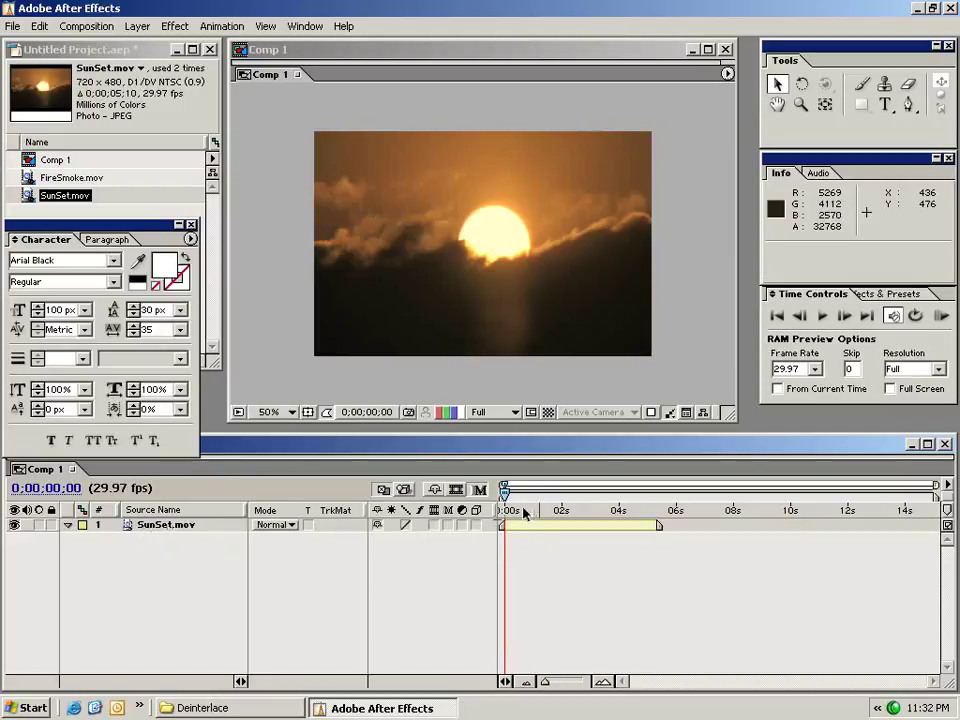
mouse_move(504, 492)
mouse_down()
mouse_move(617, 505)
mouse_move(503, 505)
mouse_up()
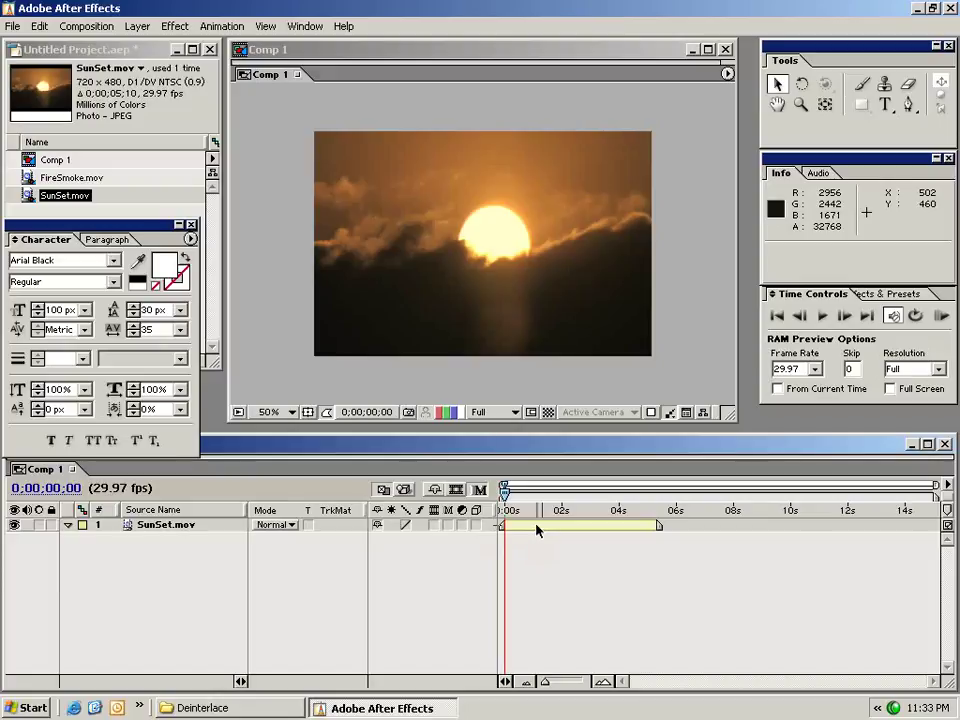
Step: Draw a rectangular mask over the upper-left area of the SunSet.mov layer
click(536, 529)
click(863, 107)
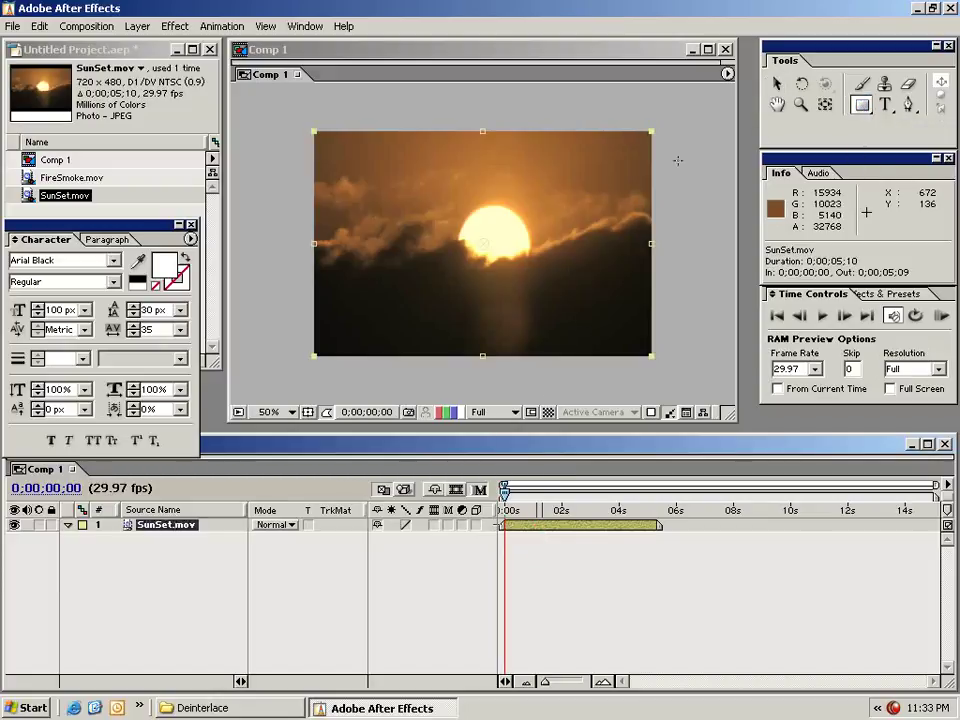
drag(332, 150, 552, 288)
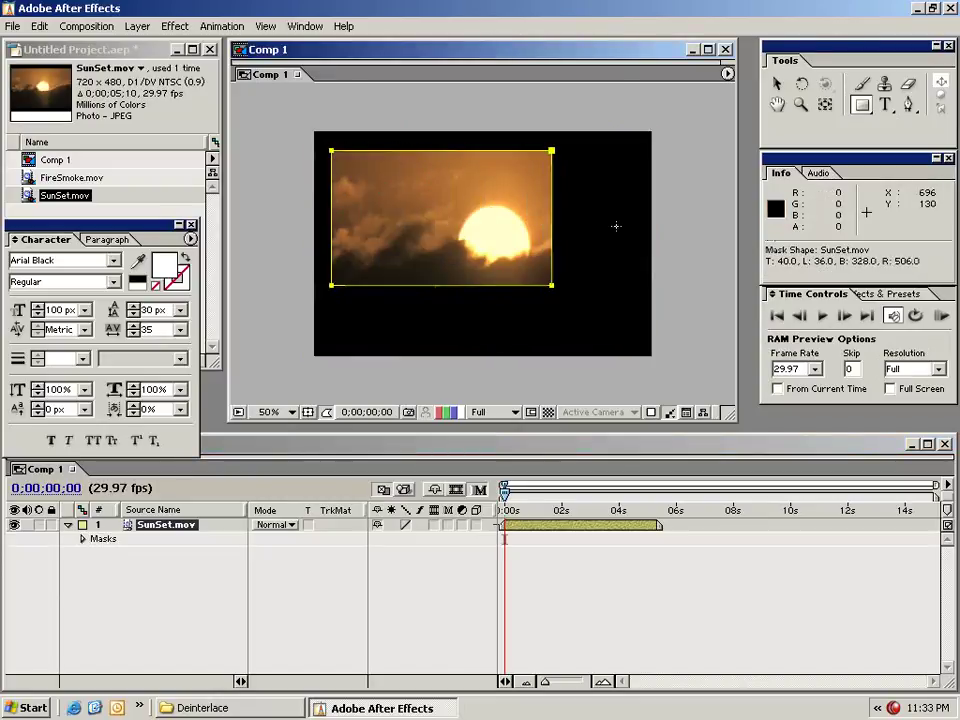
click(778, 84)
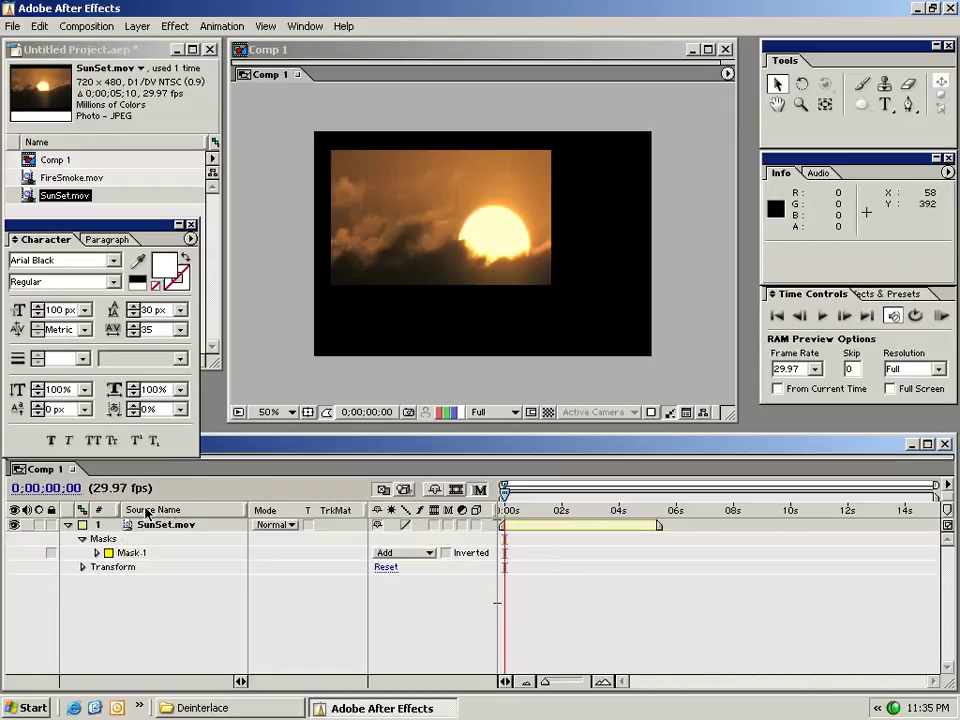
Step: Try Subtract then Add modes with Mask Feather 31 and Expansion 113, then undo the mask
click(97, 553)
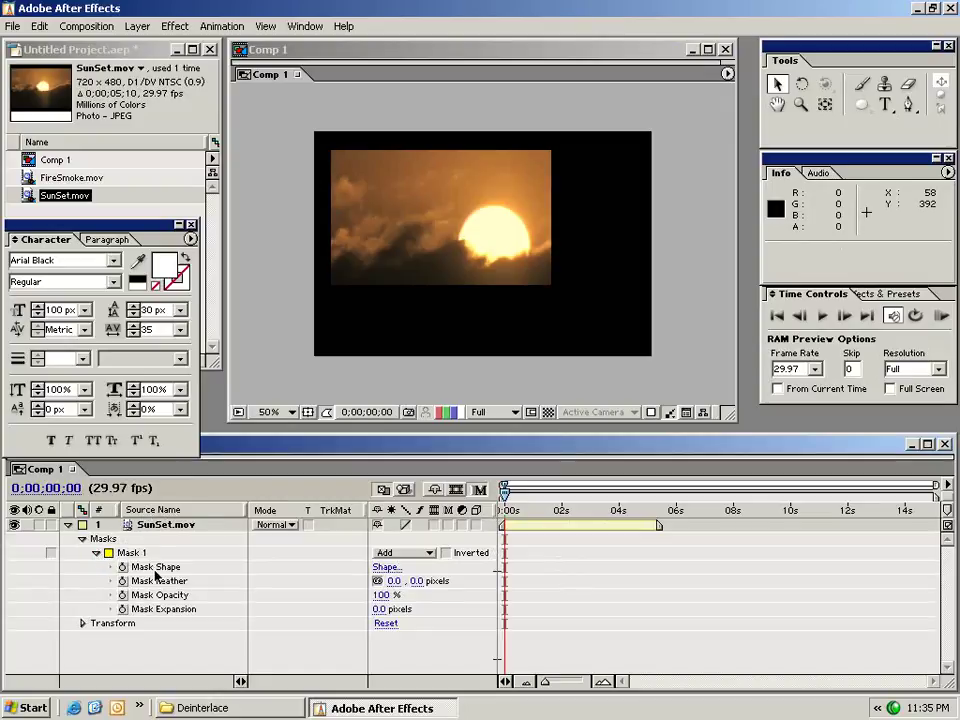
click(409, 552)
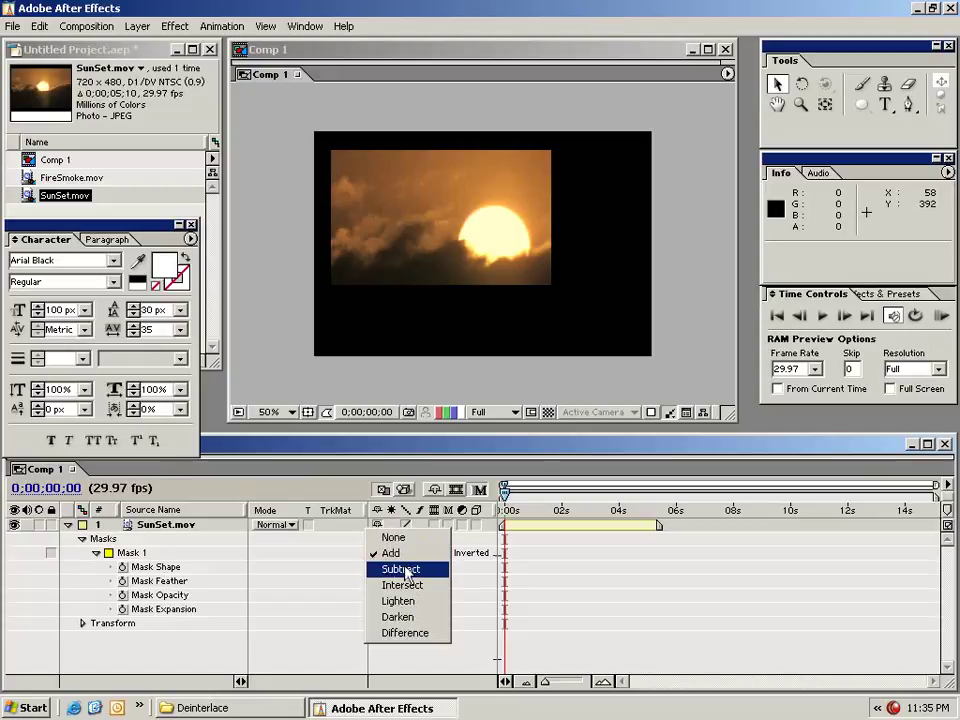
click(400, 569)
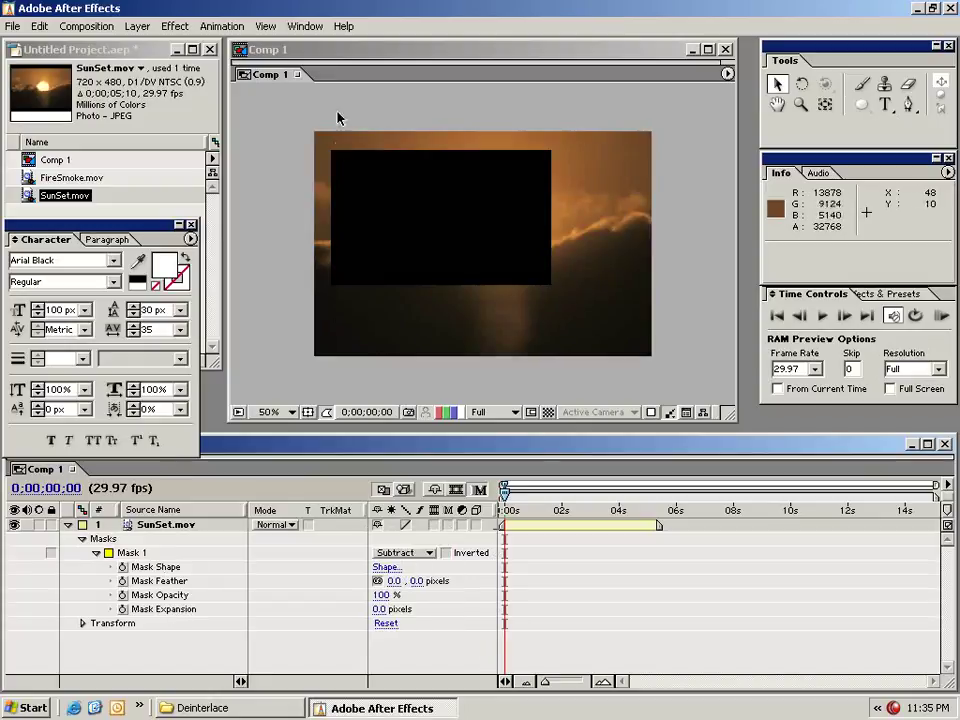
click(405, 552)
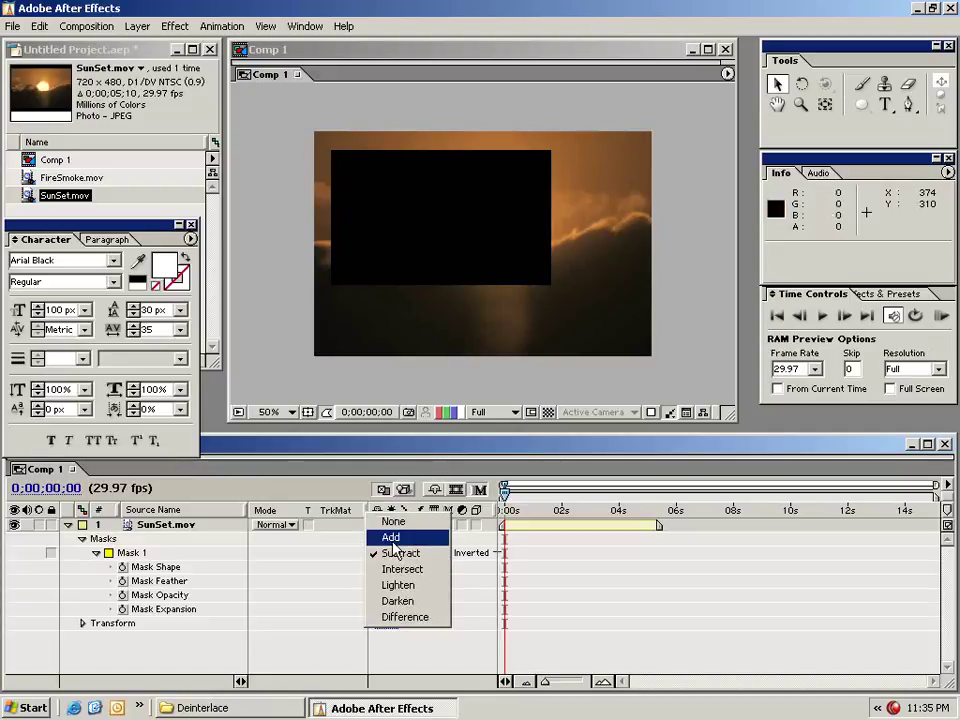
click(391, 538)
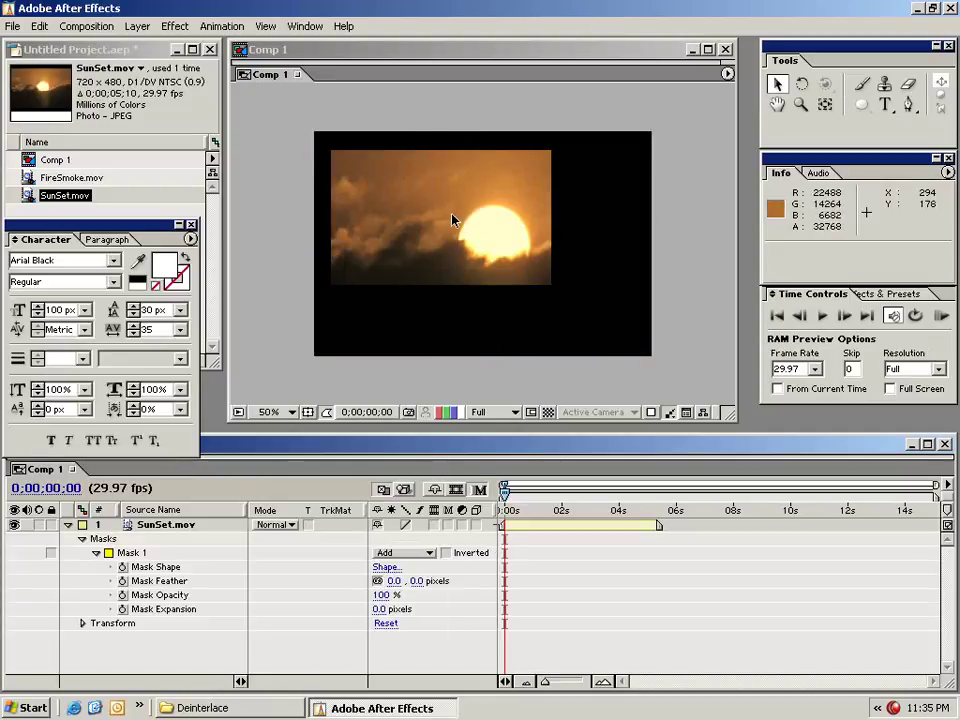
drag(414, 583, 430, 581)
click(133, 553)
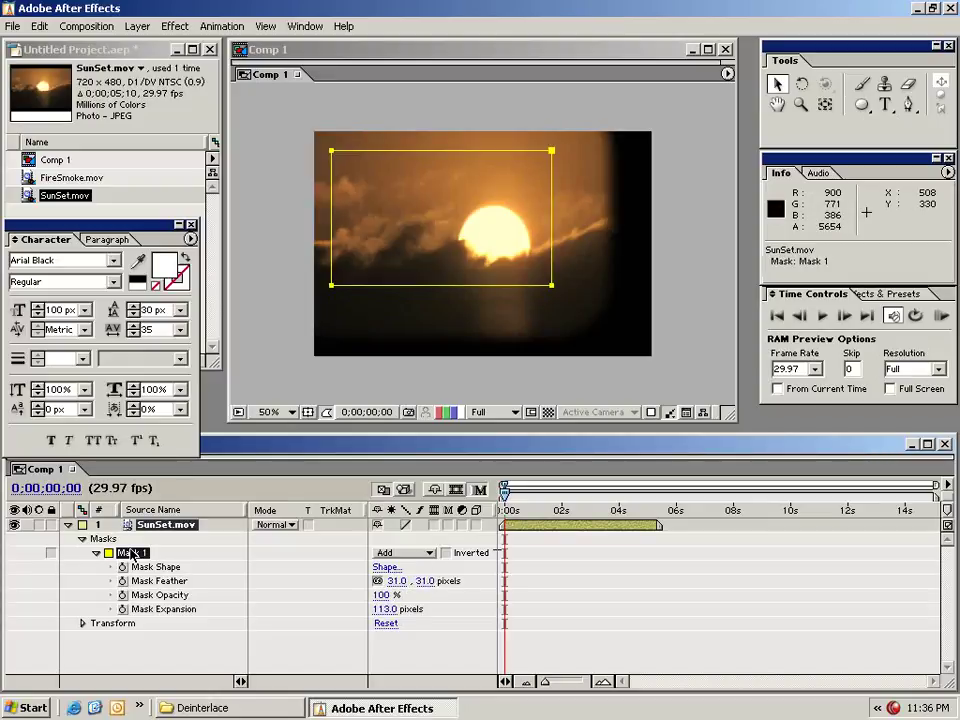
key(ctrl+z)
key(ctrl+z)
key(ctrl+z)
key(ctrl+z)
key(ctrl+z)
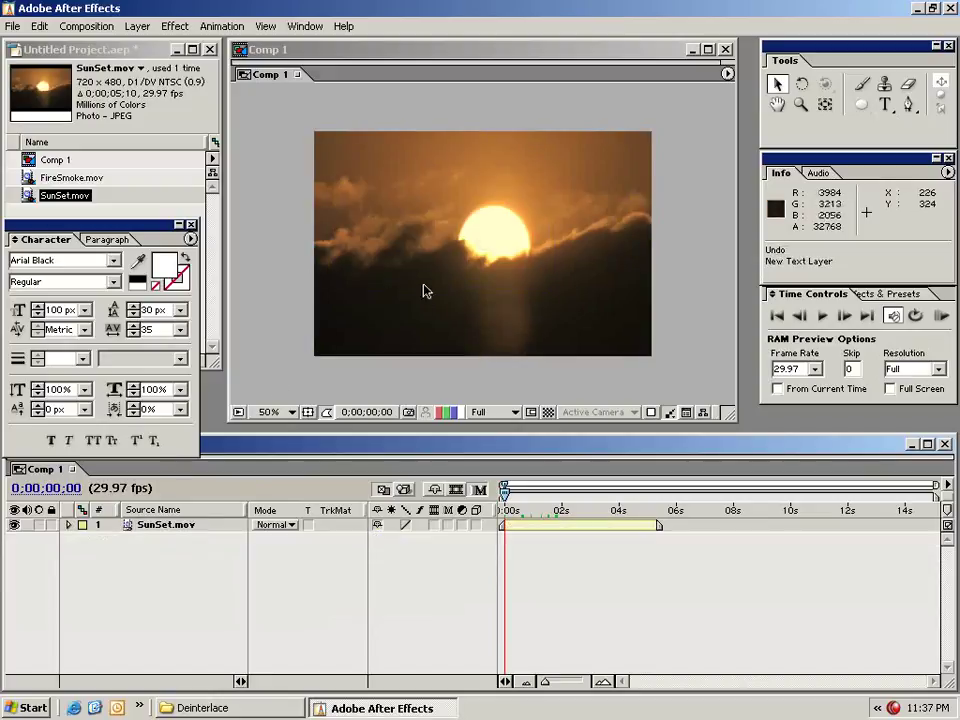
Step: Create a 'test' text layer and move it lower in the sunset frame
click(885, 102)
click(392, 306)
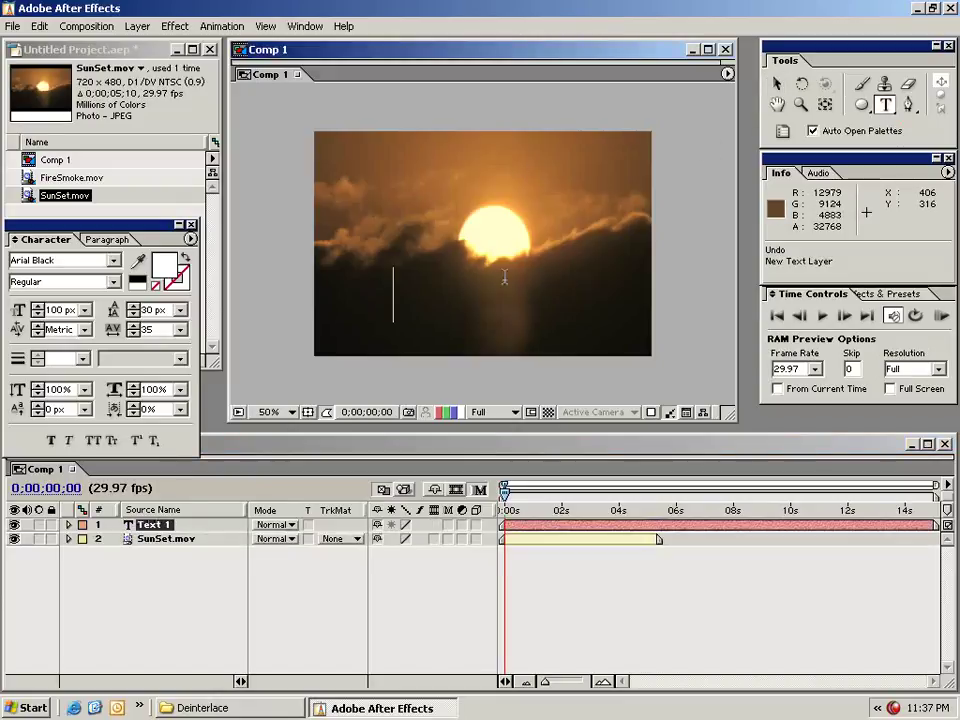
text(test)
key(Escape)
key(v)
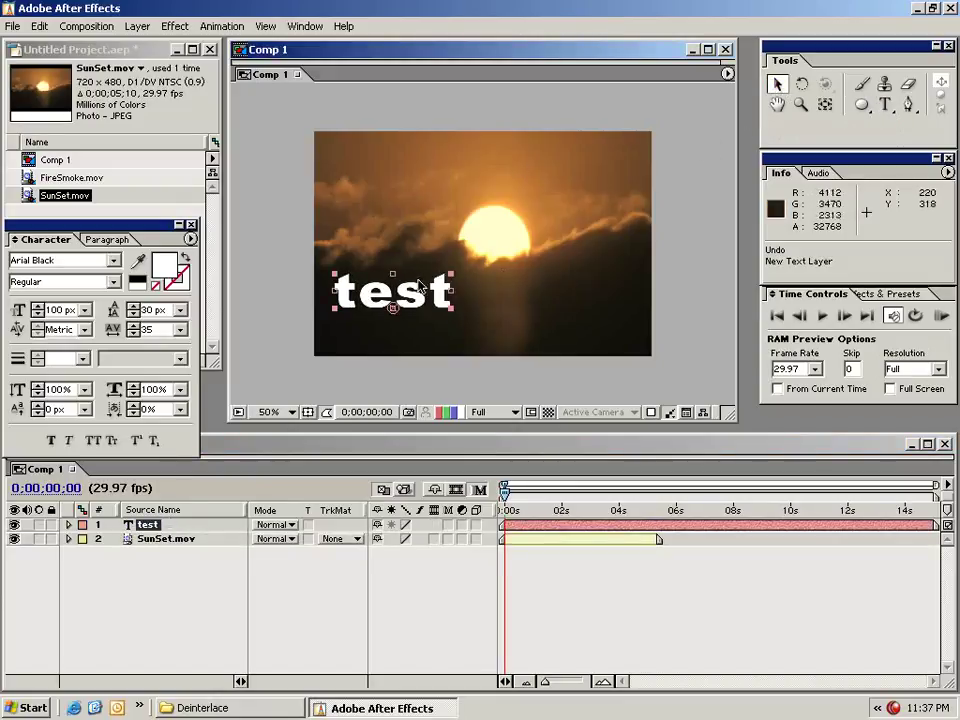
drag(409, 294, 408, 323)
Step: Duplicate the test layer, place test 2 to its right, and select all three layers
click(553, 553)
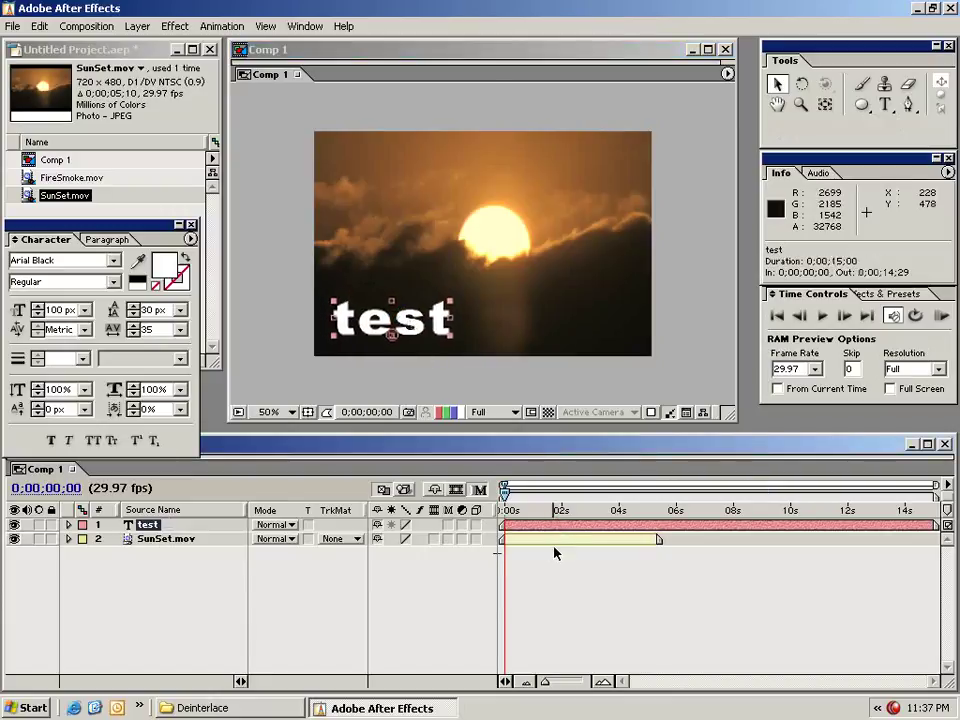
click(545, 530)
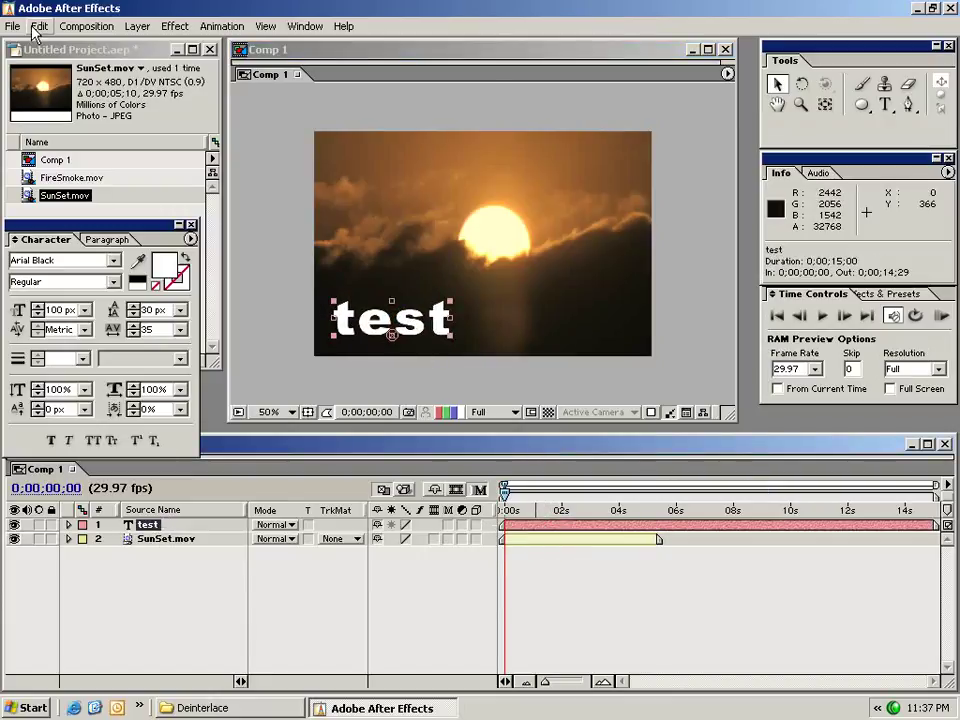
click(40, 26)
click(66, 189)
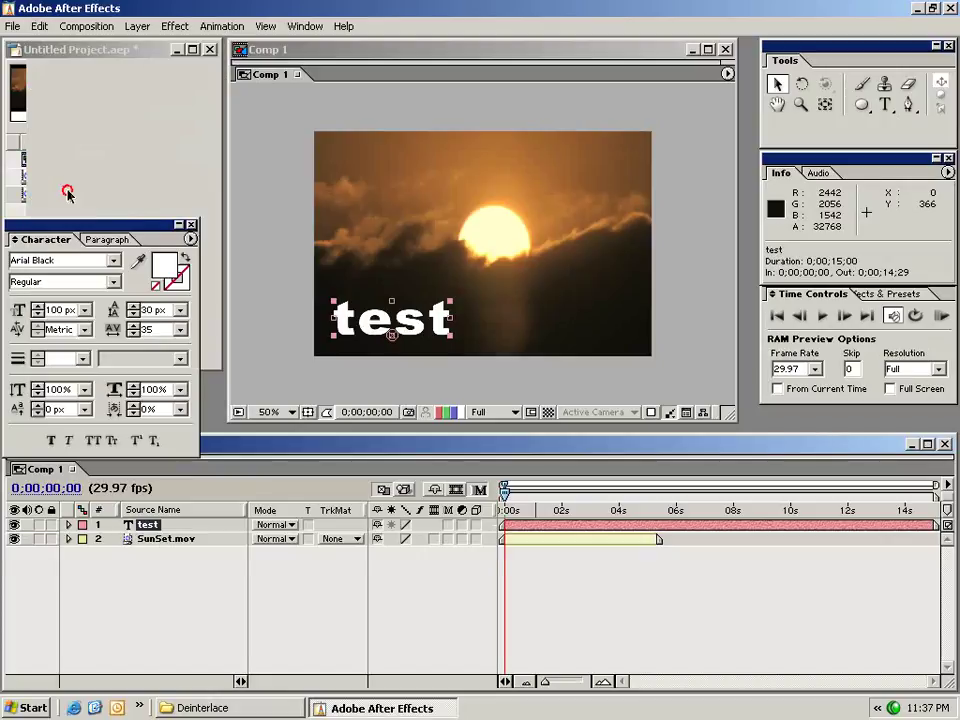
drag(427, 327, 605, 325)
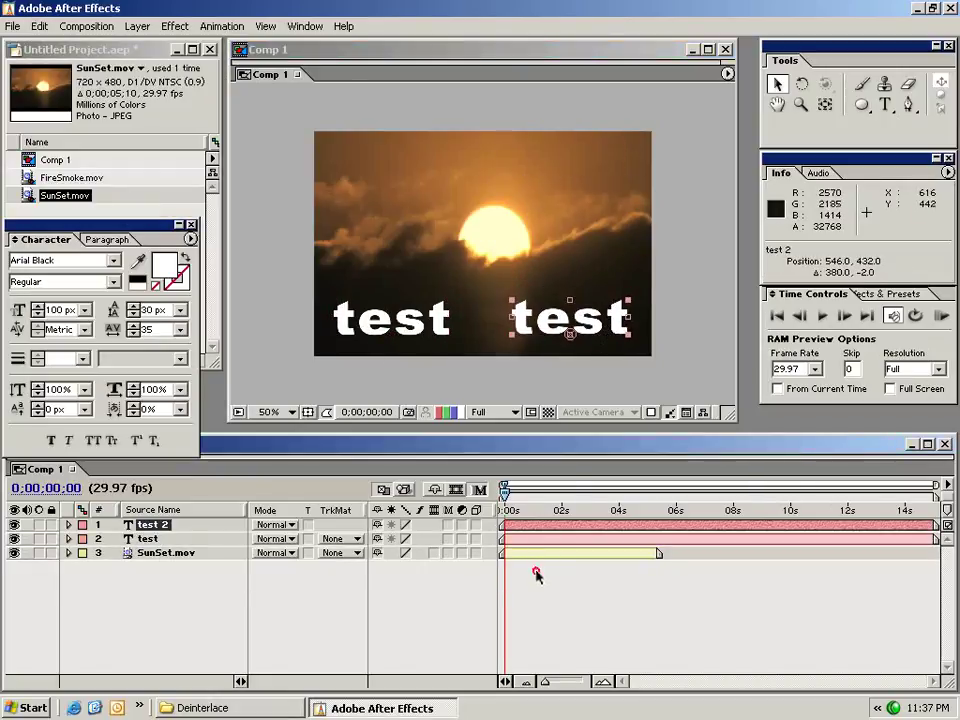
click(536, 575)
click(40, 27)
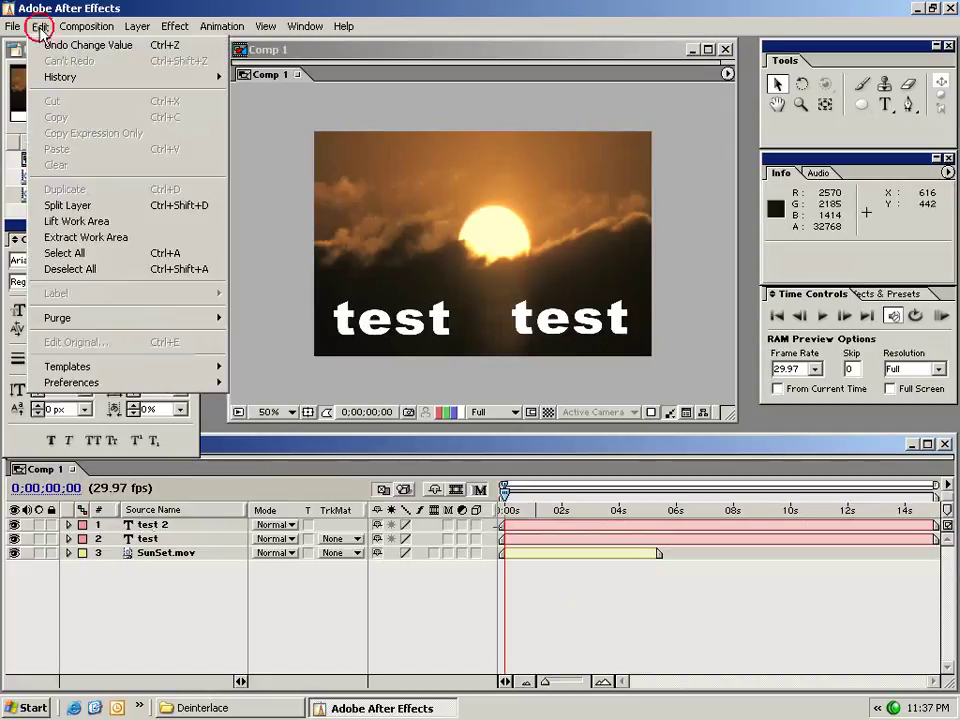
click(79, 253)
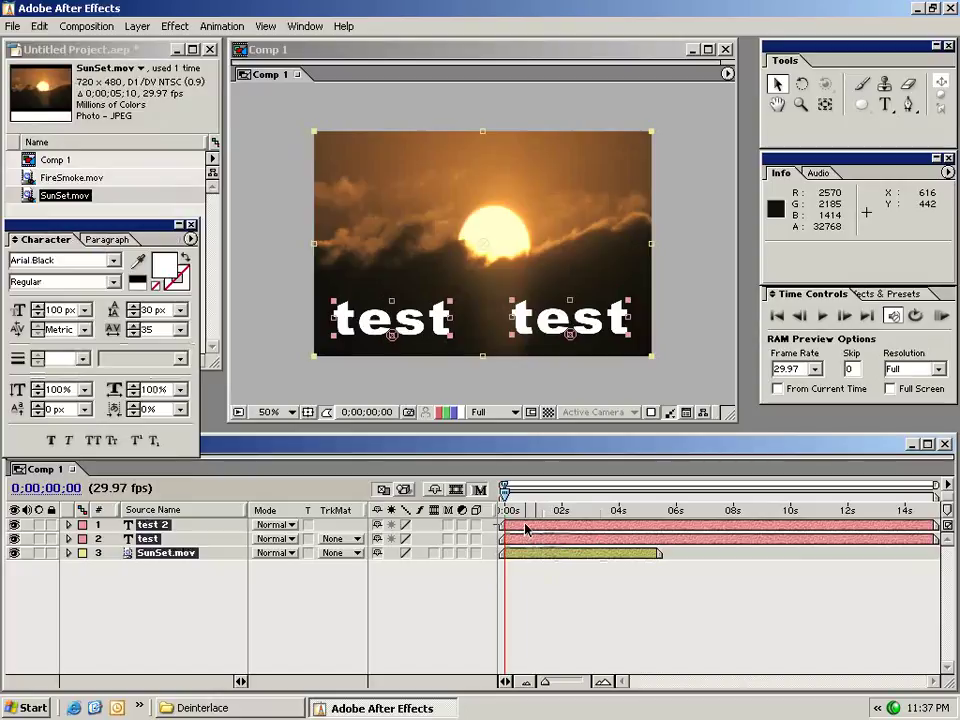
Step: Pre-compose the selected layers into a new comp named Pre-comp 1
click(138, 27)
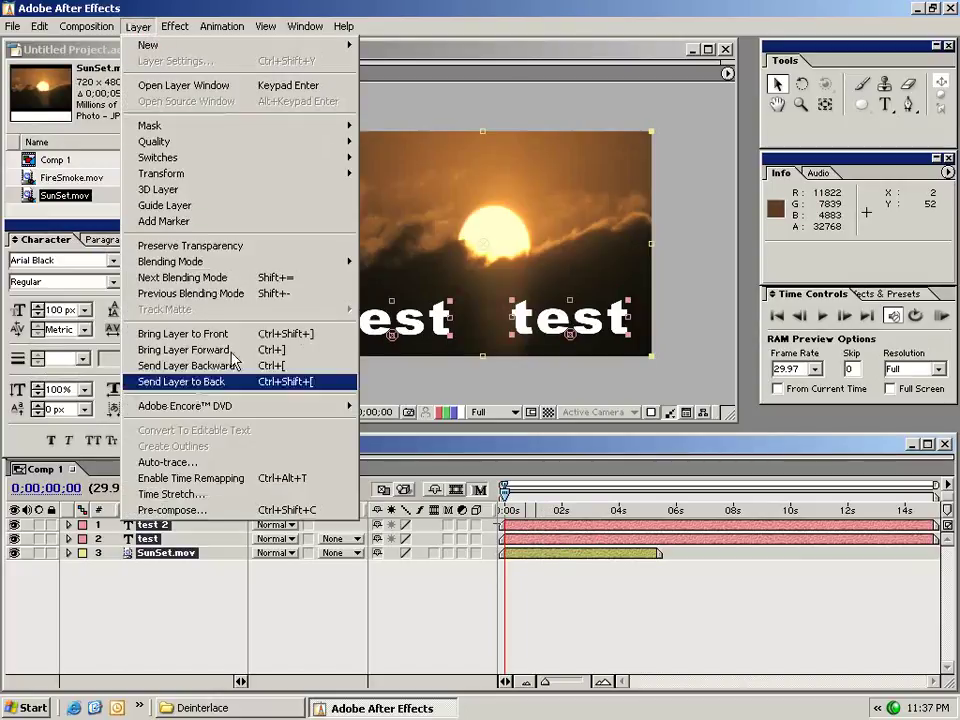
click(222, 513)
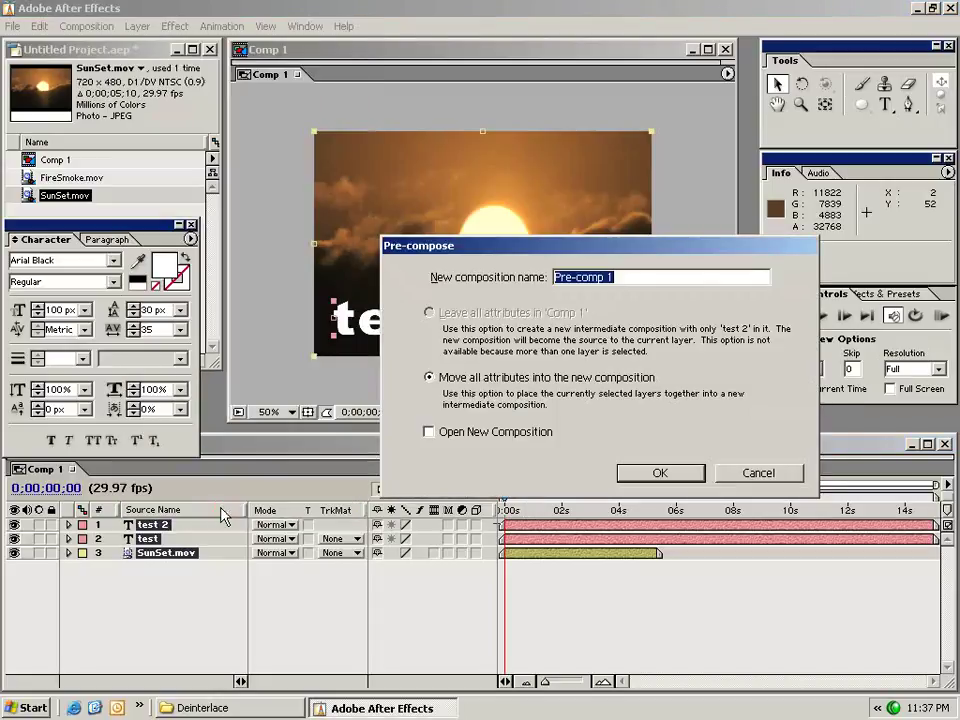
click(658, 473)
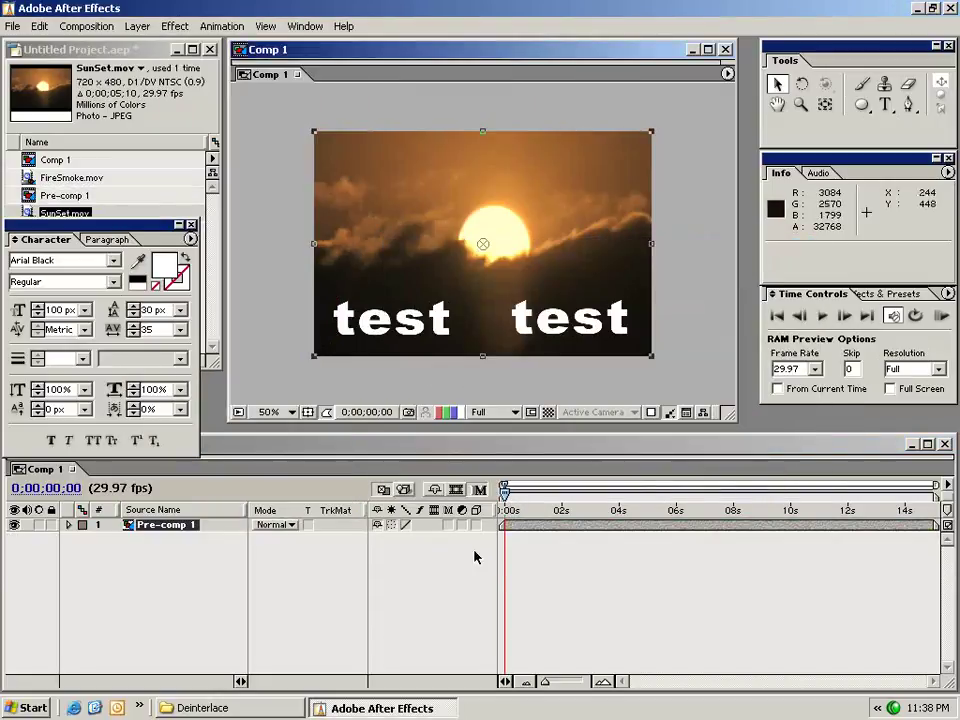
Step: Nudge Pre-comp 1 around the frame, then reset its Transform to the default position
drag(512, 525, 517, 528)
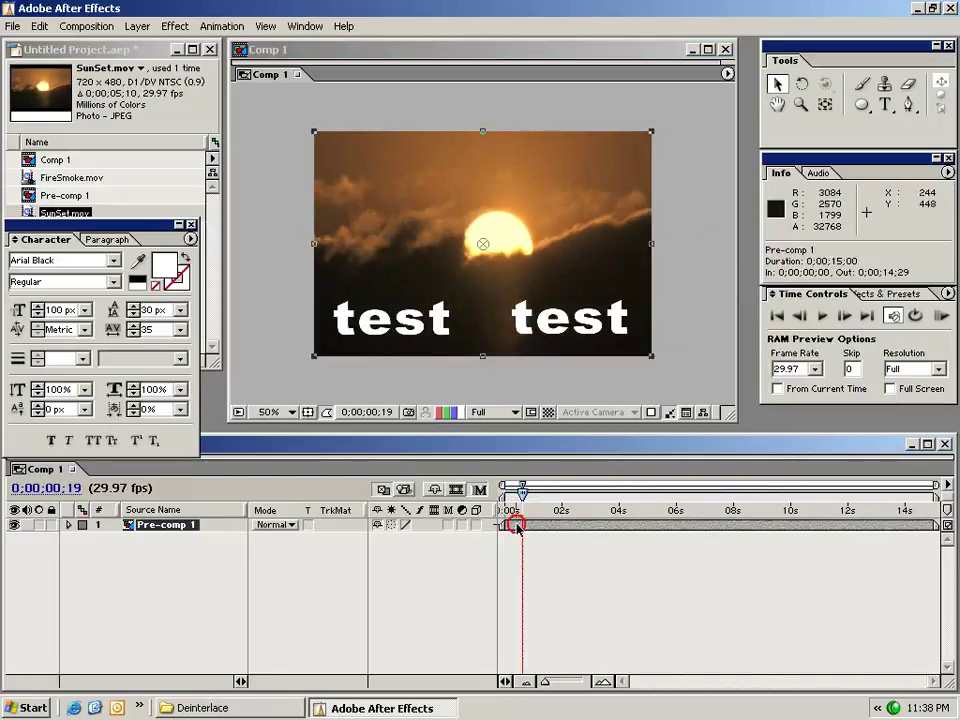
drag(448, 315, 387, 285)
drag(351, 247, 416, 300)
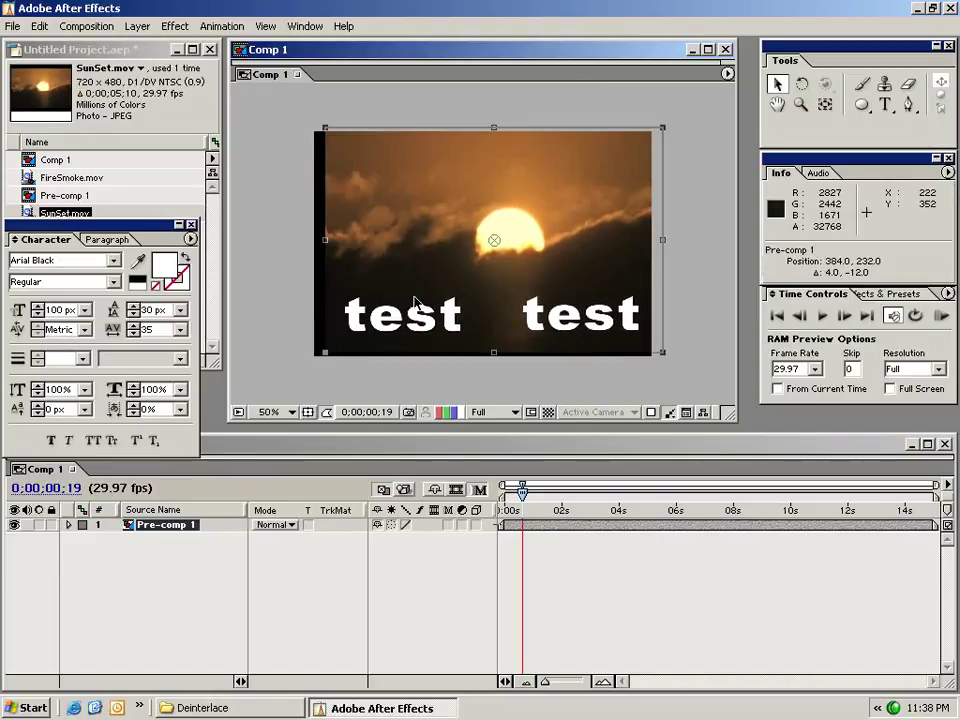
click(67, 524)
click(383, 539)
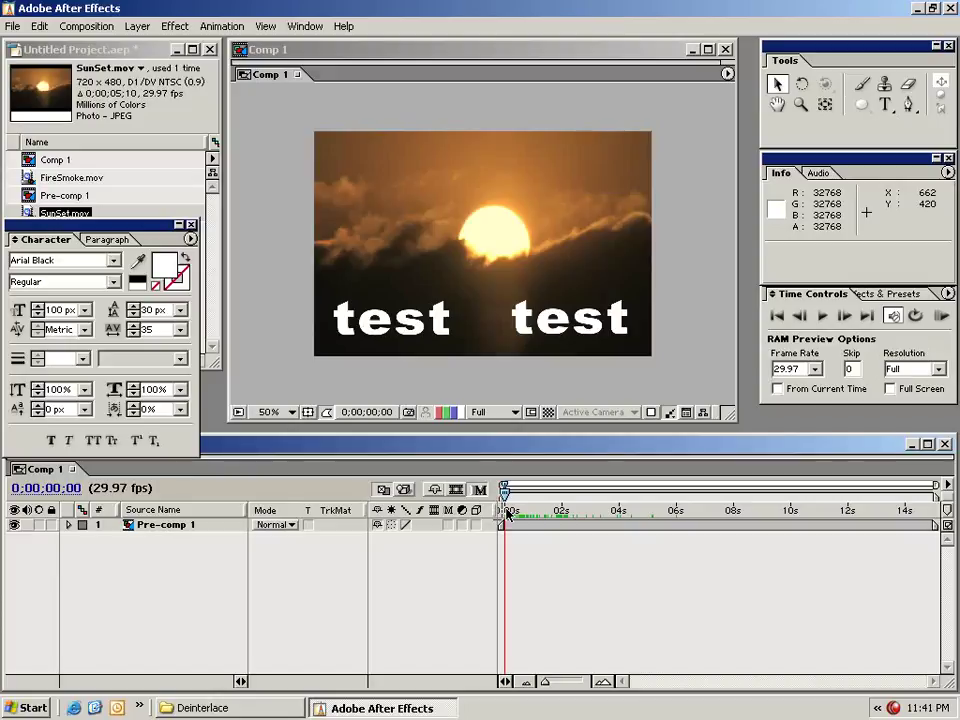
Step: Add Comp 1 to the Render Queue with the Output Module format kept as QuickTime Movie
click(86, 27)
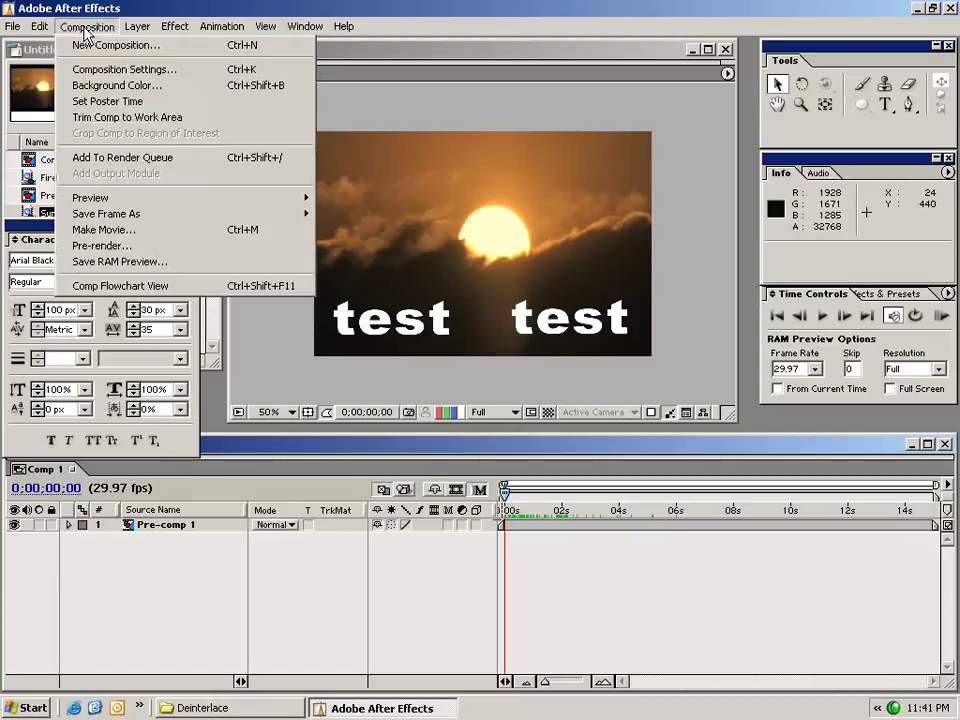
click(199, 158)
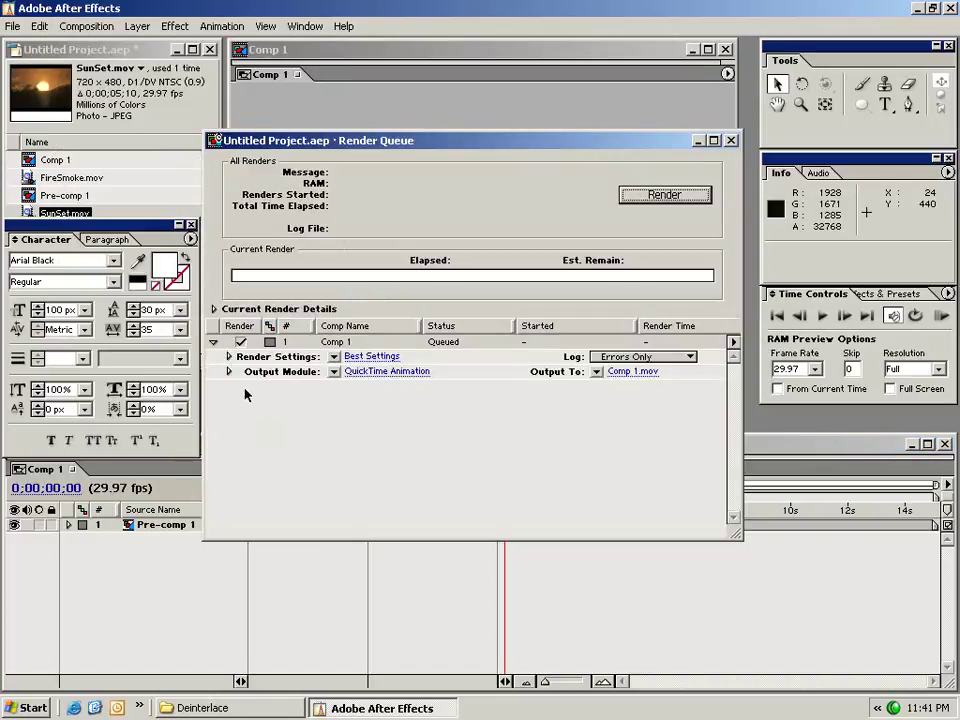
click(384, 373)
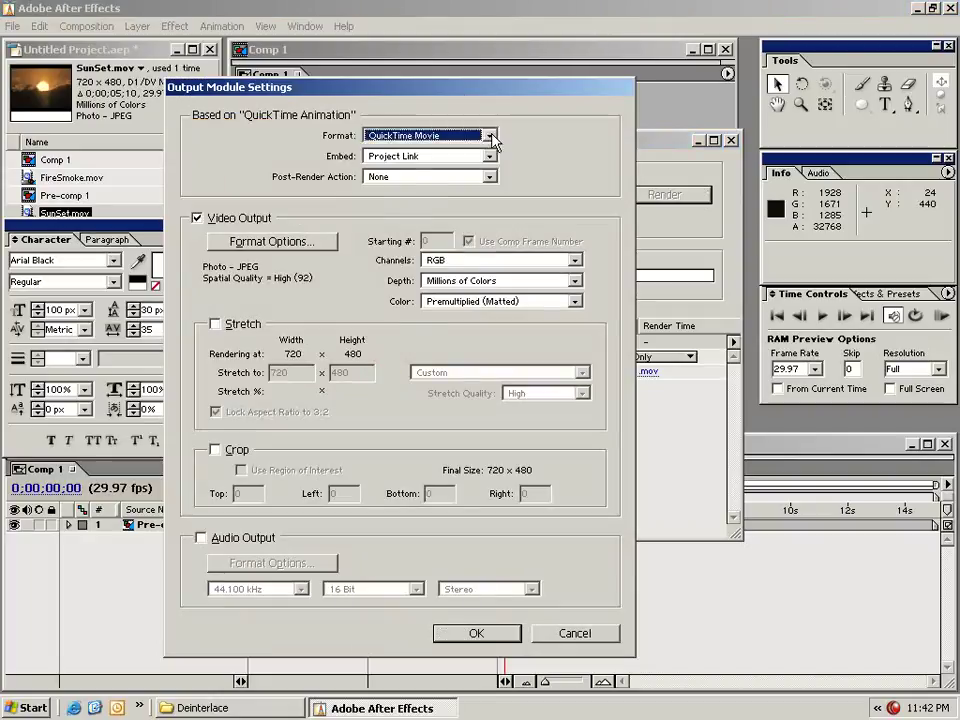
click(490, 134)
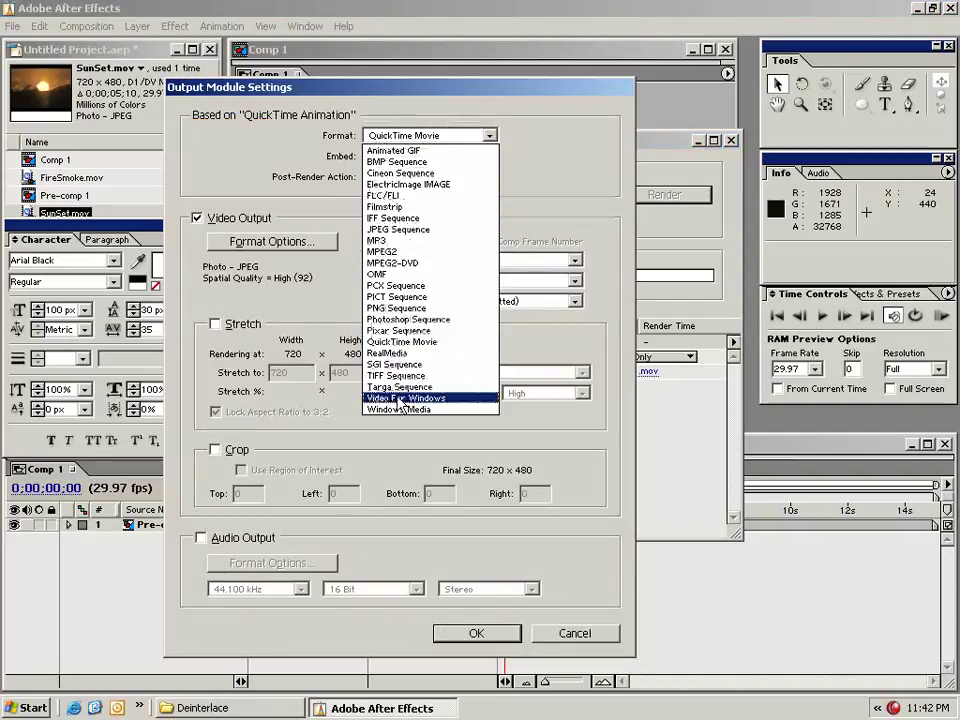
click(320, 297)
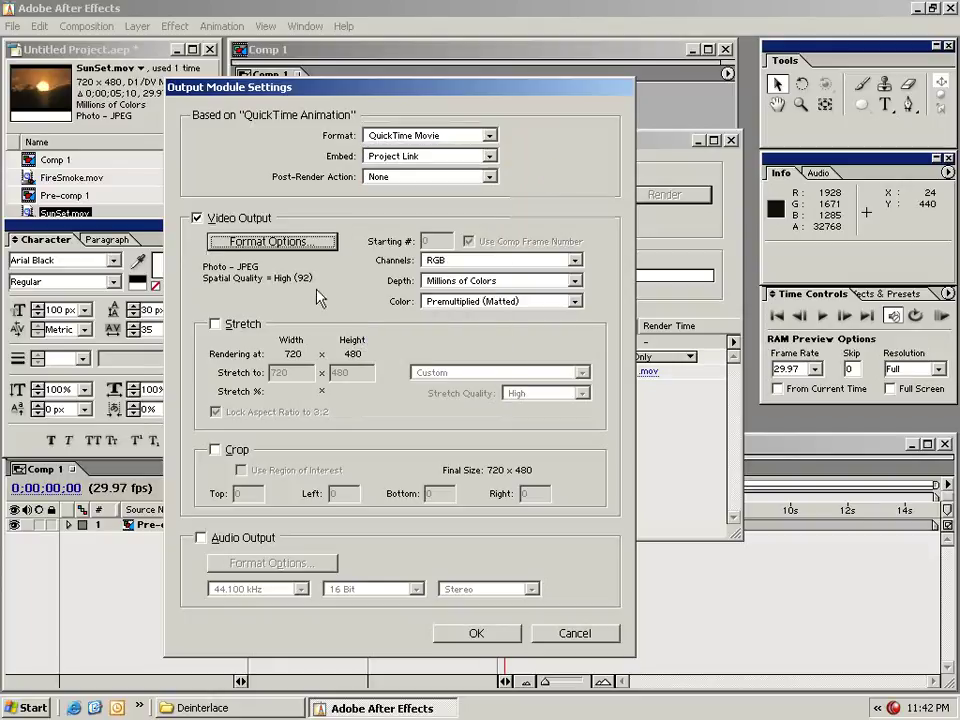
click(215, 324)
click(215, 324)
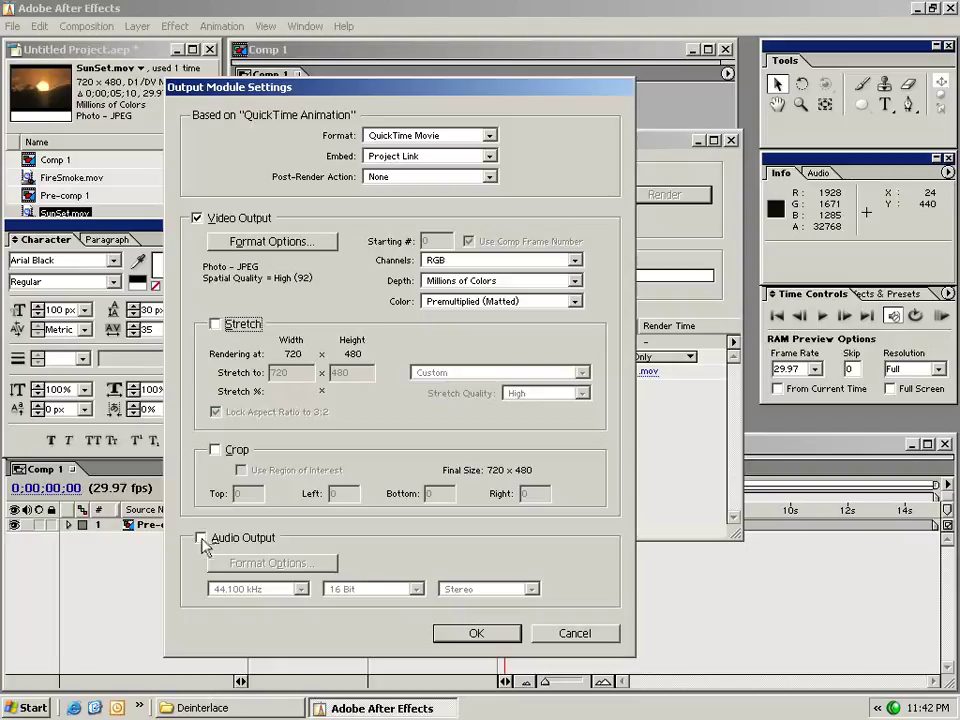
click(466, 634)
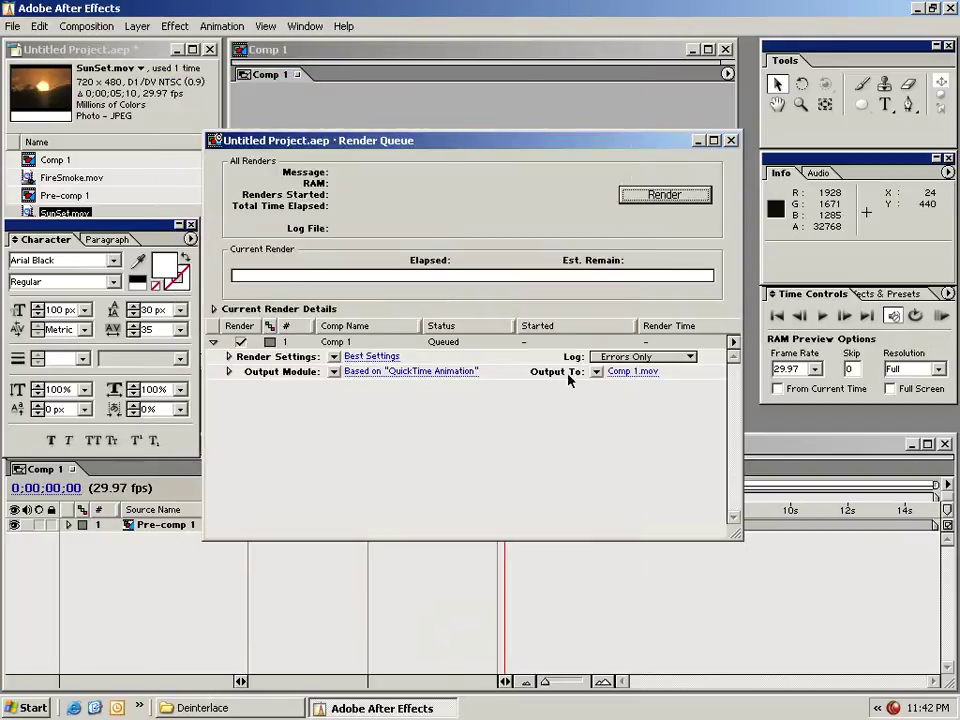
Step: Set the output to Comp 1.mov in the smoke folder and start rendering Comp 1
click(625, 373)
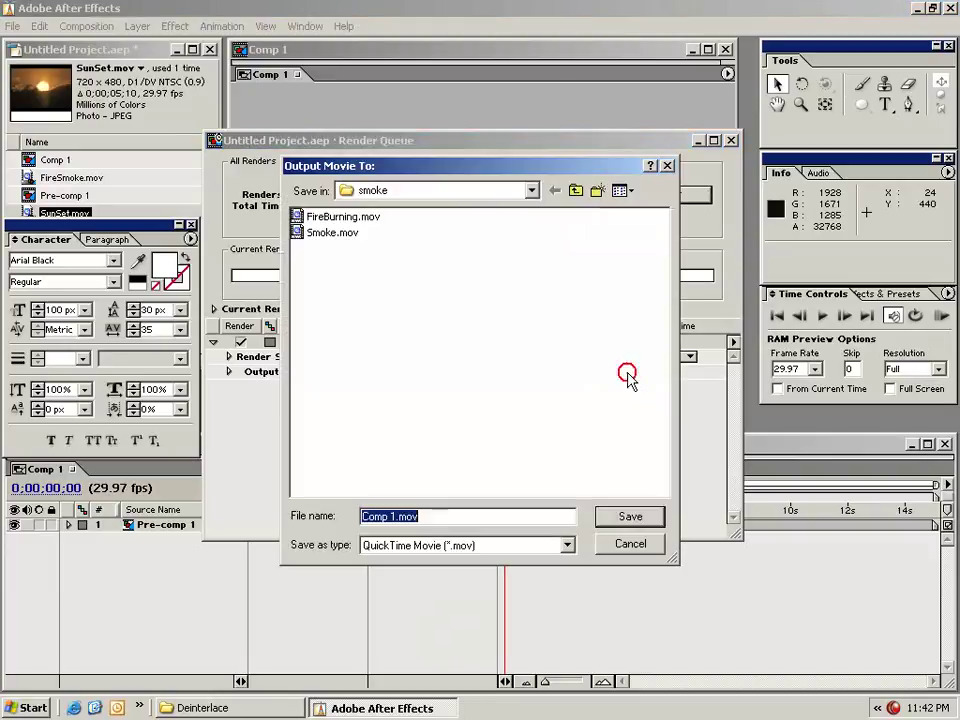
click(364, 190)
click(461, 210)
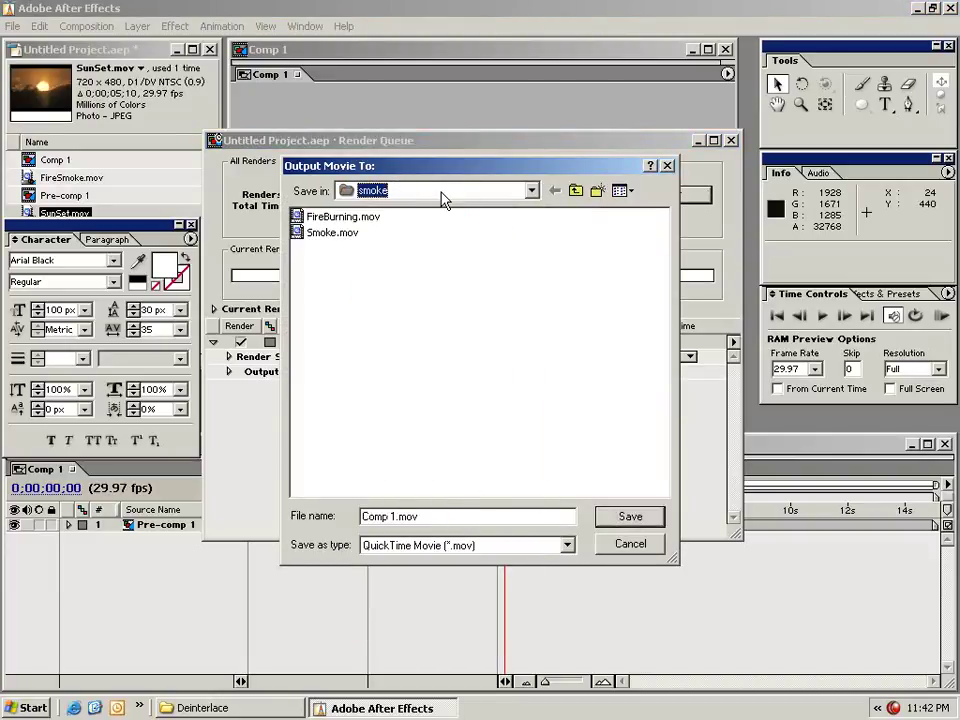
click(628, 517)
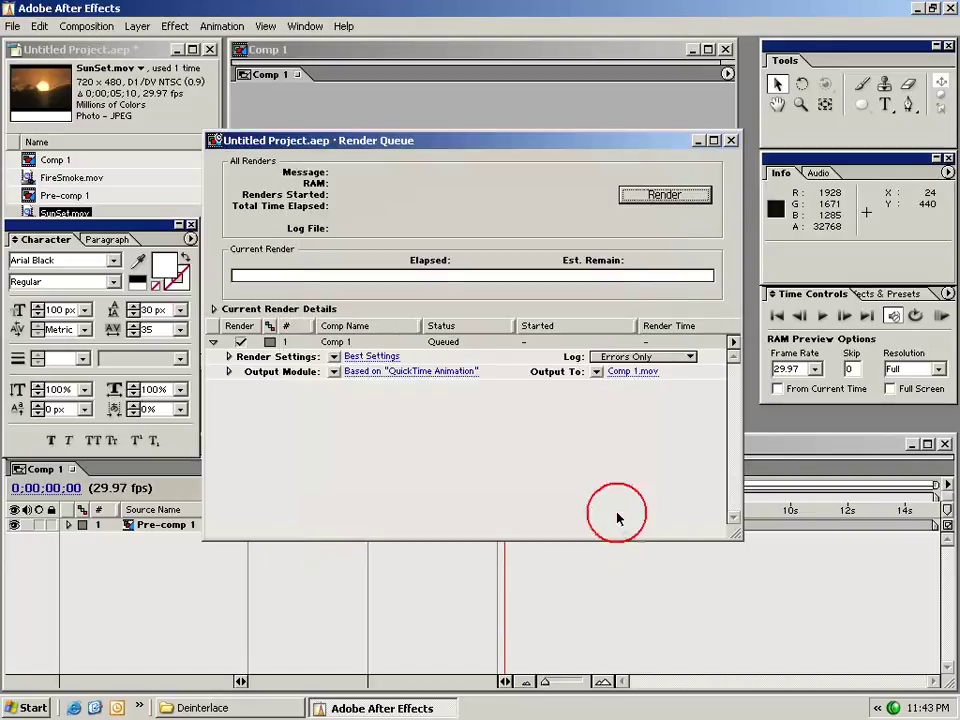
click(665, 194)
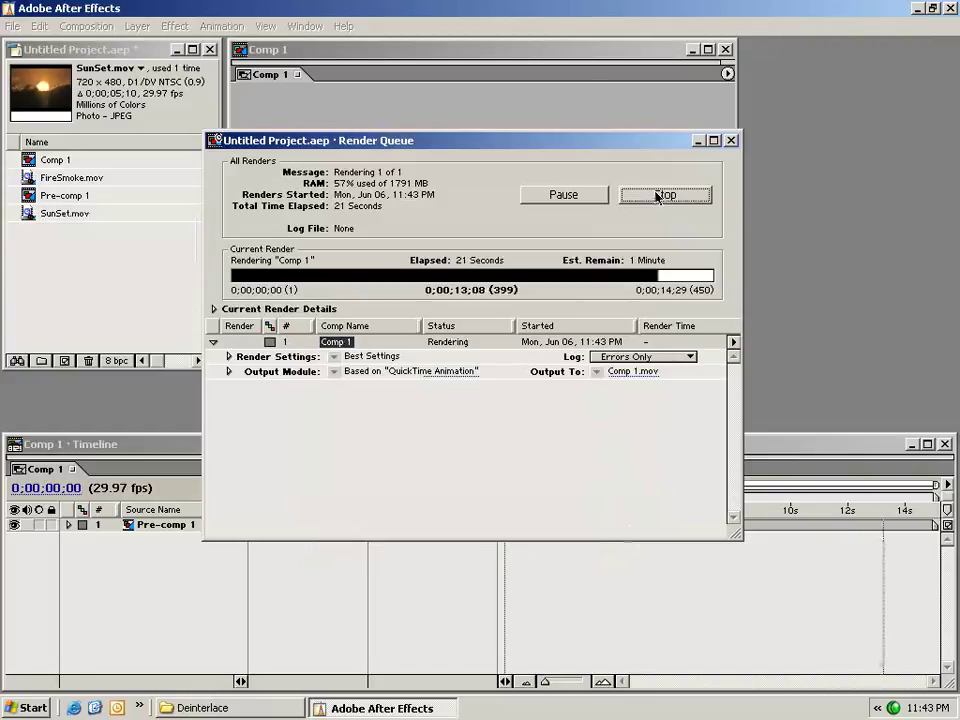